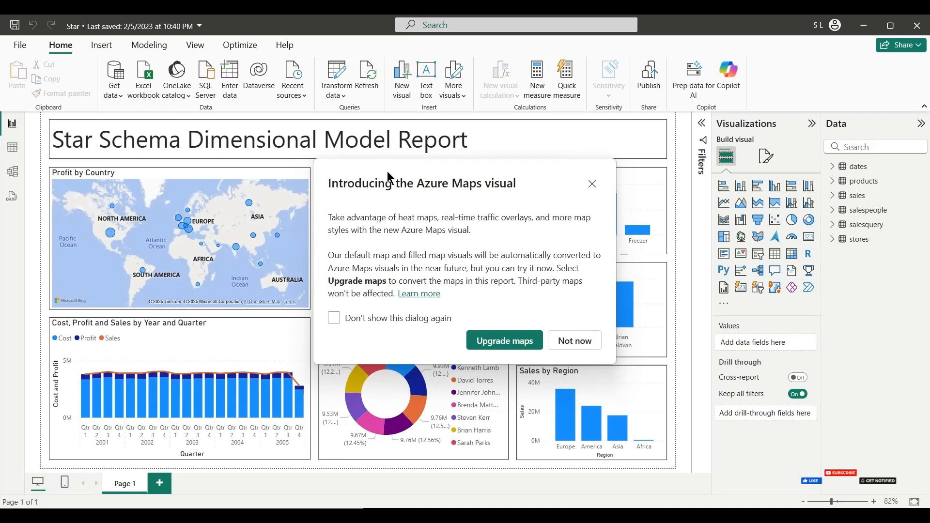
- Upgrade the report's map visuals to Azure Maps from the introduction dialog
left_click_drag(388, 177, 309, 184)
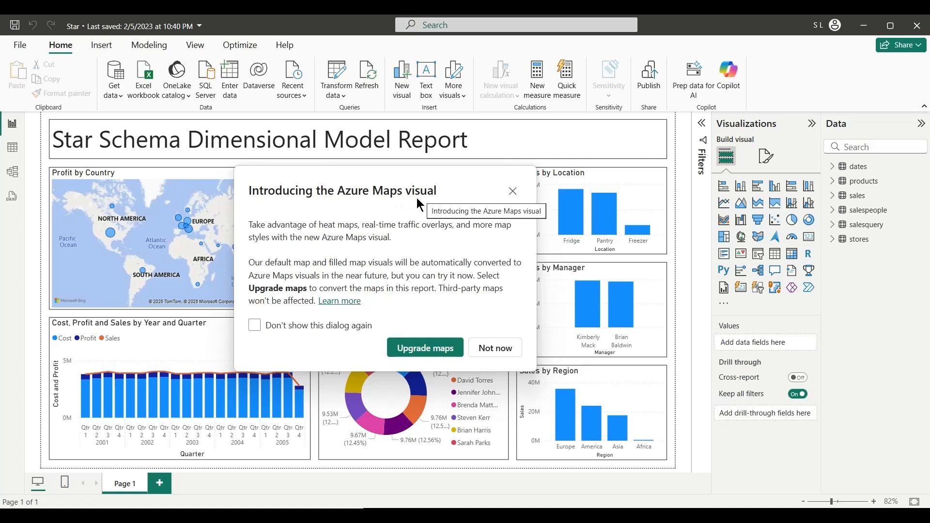
left_click_drag(401, 185, 511, 215)
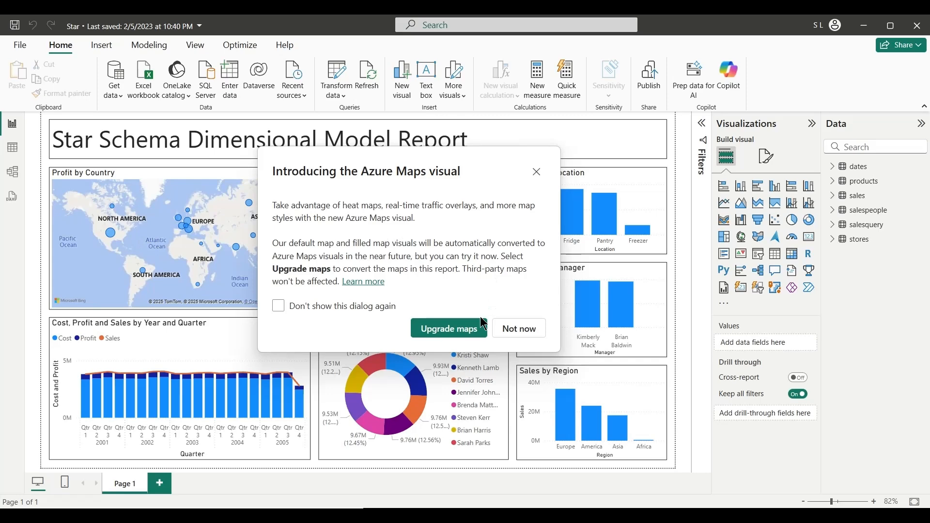
left_click(454, 334)
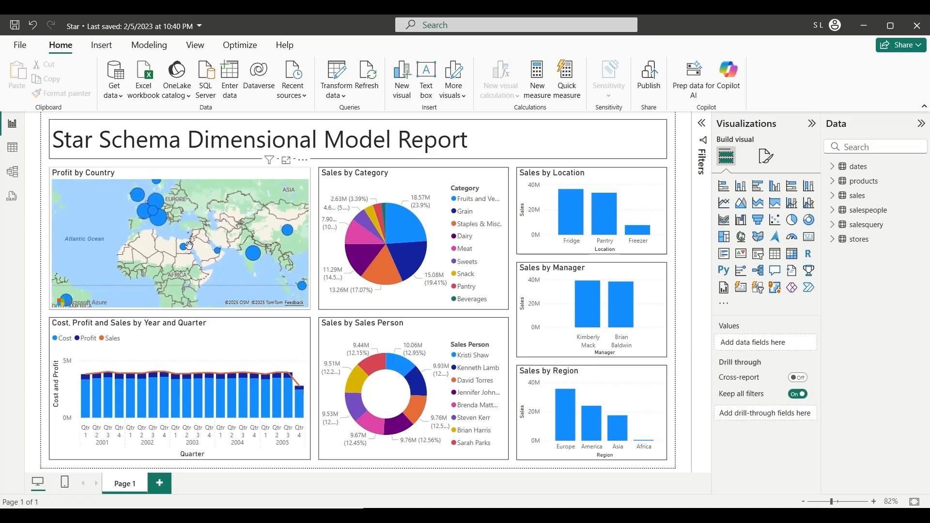
- Open the Profit by Country map in focus mode and show its formatting options
left_click(206, 231)
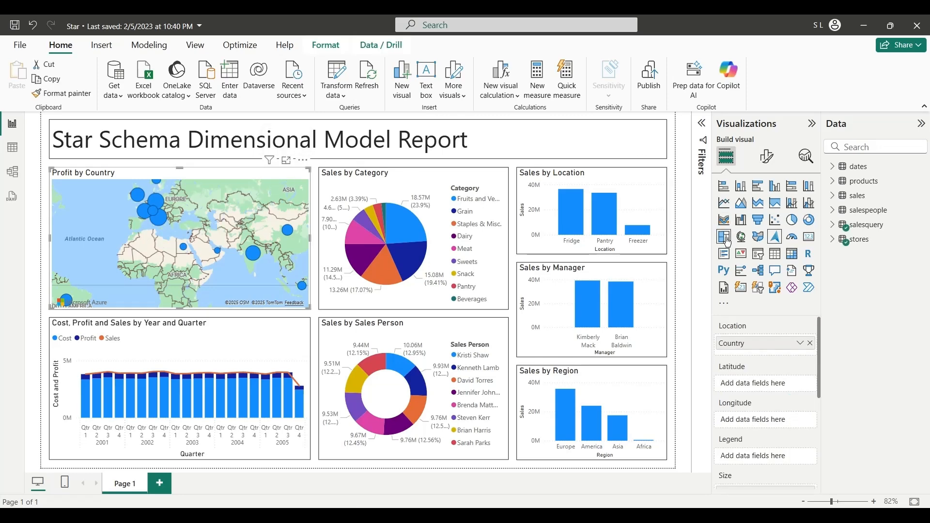
left_click(286, 160)
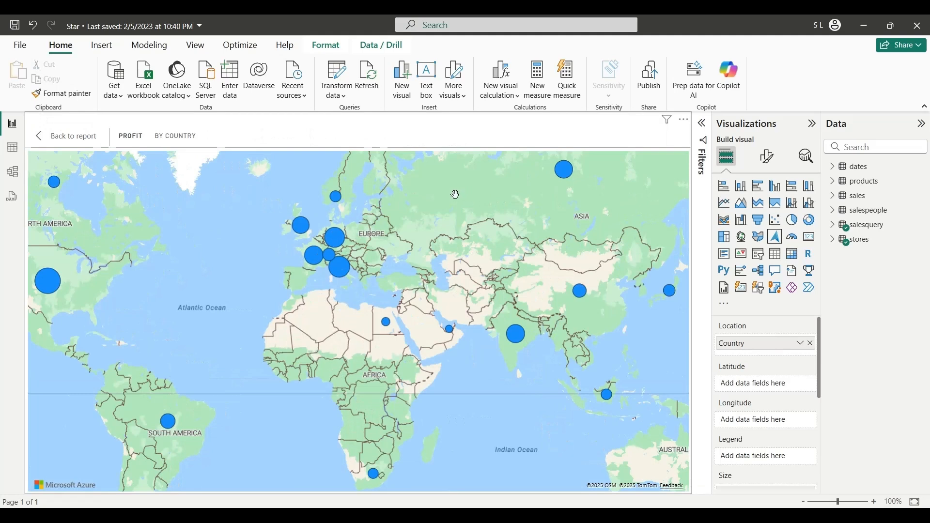
left_click(766, 156)
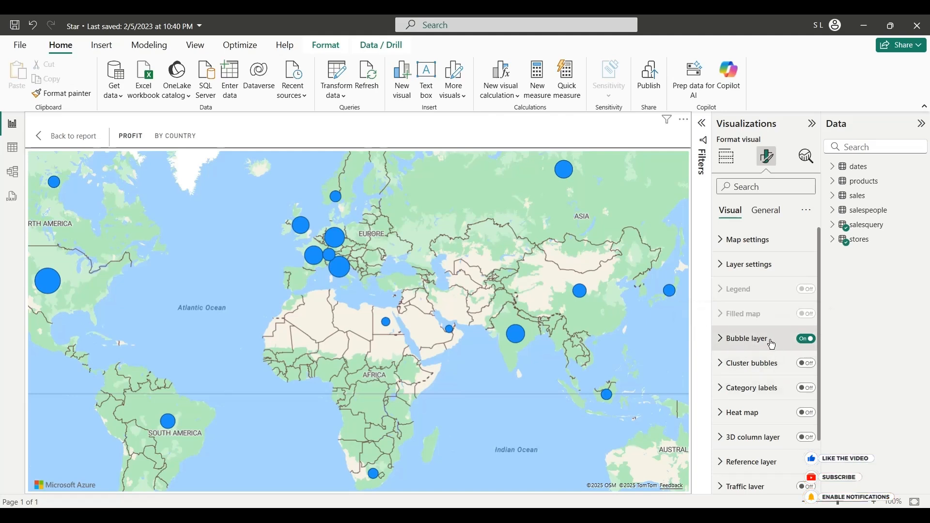
- Turn on the traffic layer of the Profit by Country map
scroll(785, 344, "down", 2)
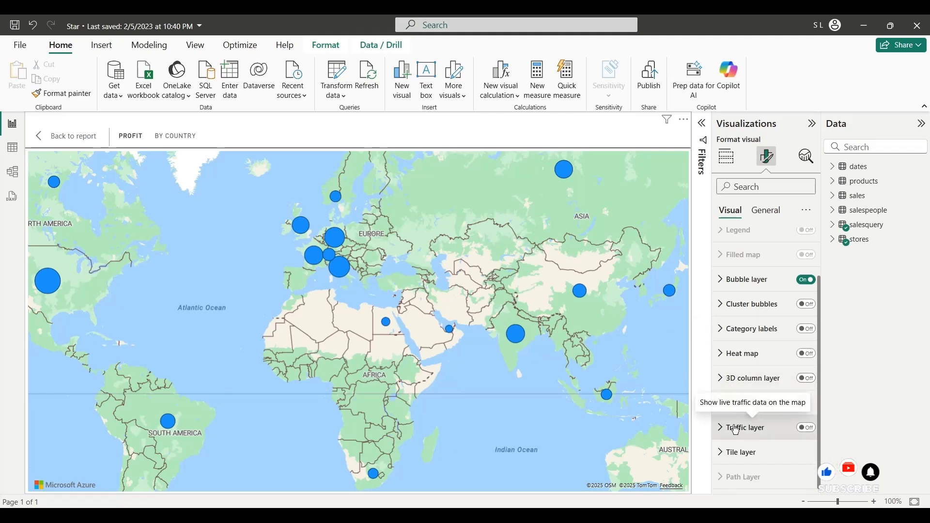
left_click(807, 427)
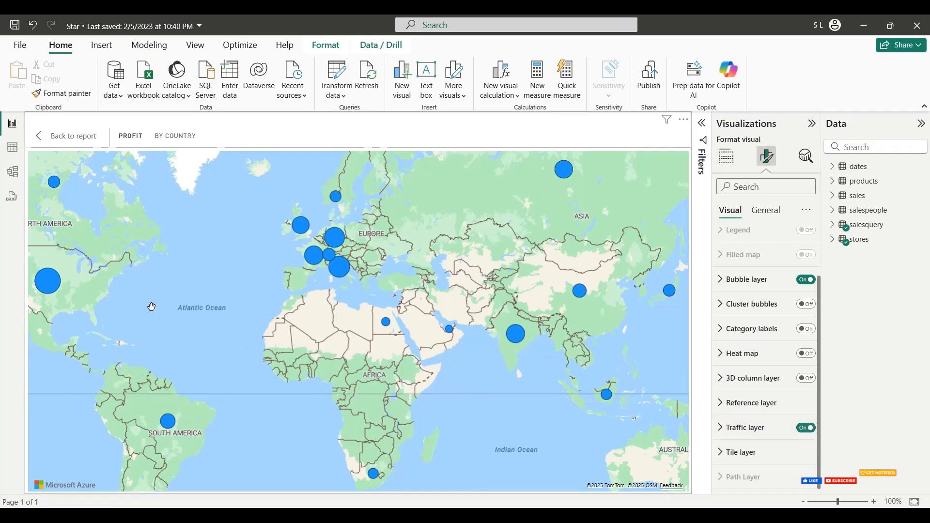
- Examine the live traffic data on the map from Texas across the southern United States to Florida
left_click_drag(149, 308, 374, 339)
scroll(315, 346, "up", 5)
scroll(314, 350, "up", 5)
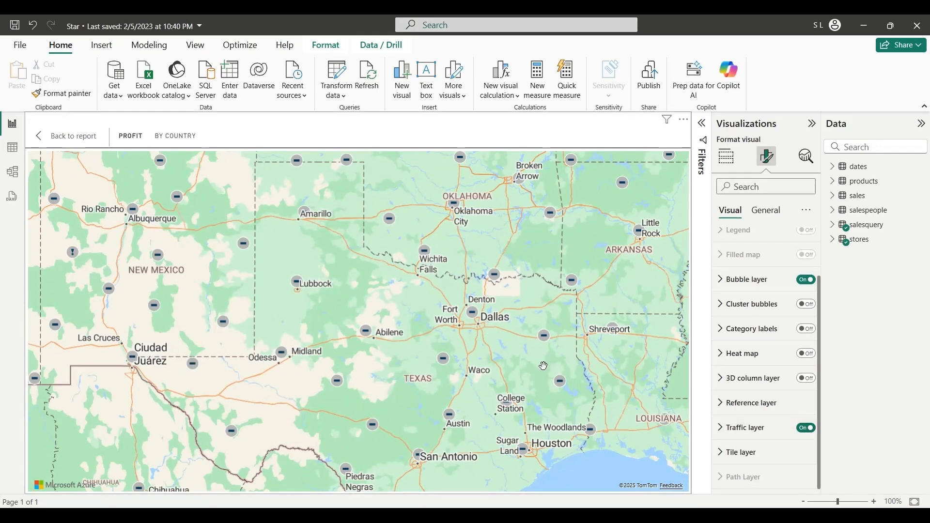
left_click_drag(506, 378, 304, 314)
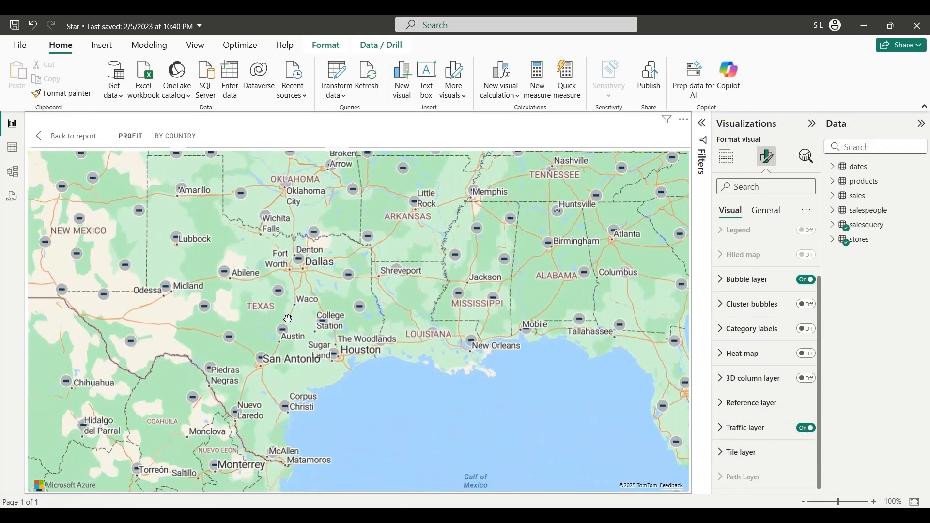
scroll(304, 313, "down", 2)
left_click_drag(547, 332, 402, 300)
scroll(411, 301, "up", 5)
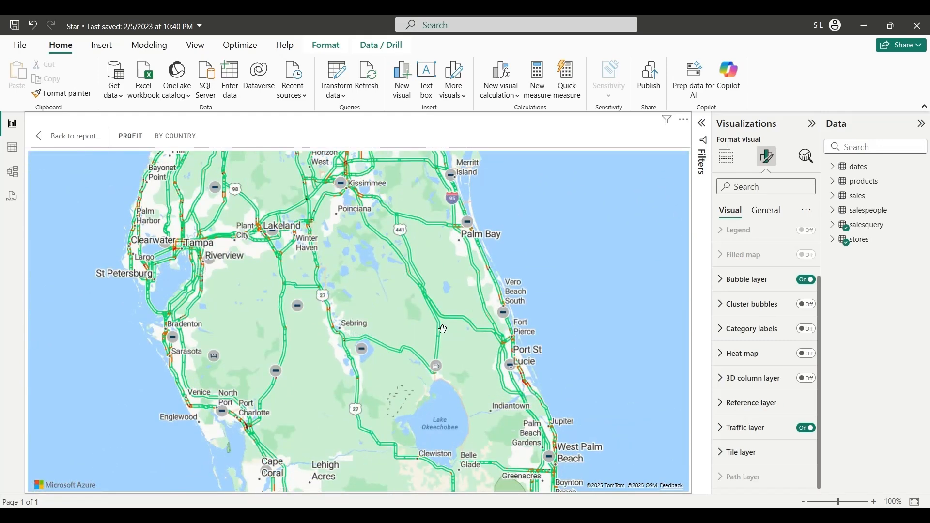
- Inspect the road traffic around Tampa in detail, down to the incident markers on Memorial Hwy
left_click_drag(158, 234, 311, 315)
scroll(311, 315, "up", 2)
scroll(349, 291, "up", 4)
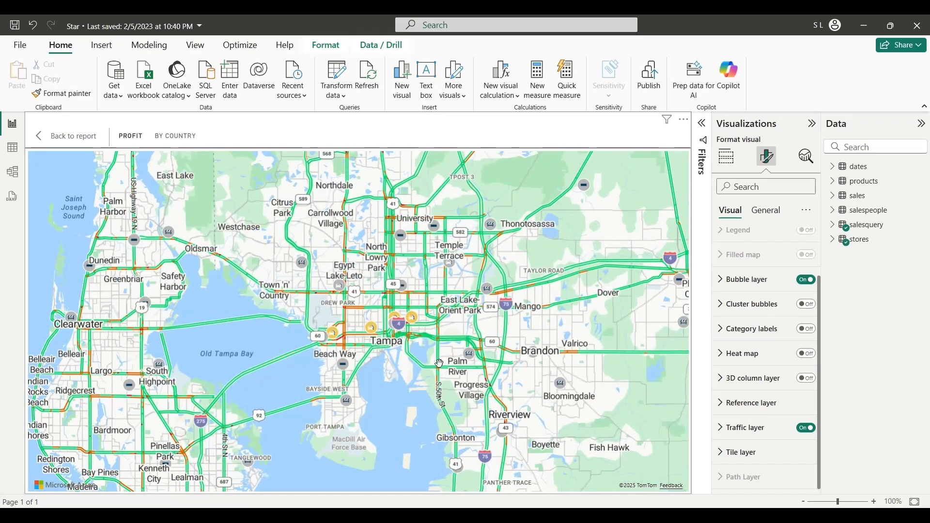
left_click_drag(552, 317, 447, 320)
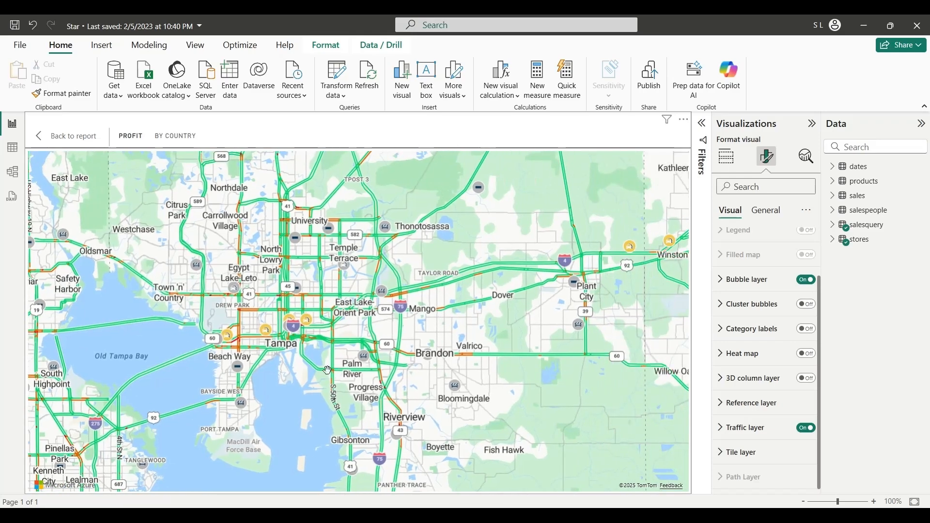
scroll(234, 343, "up", 3)
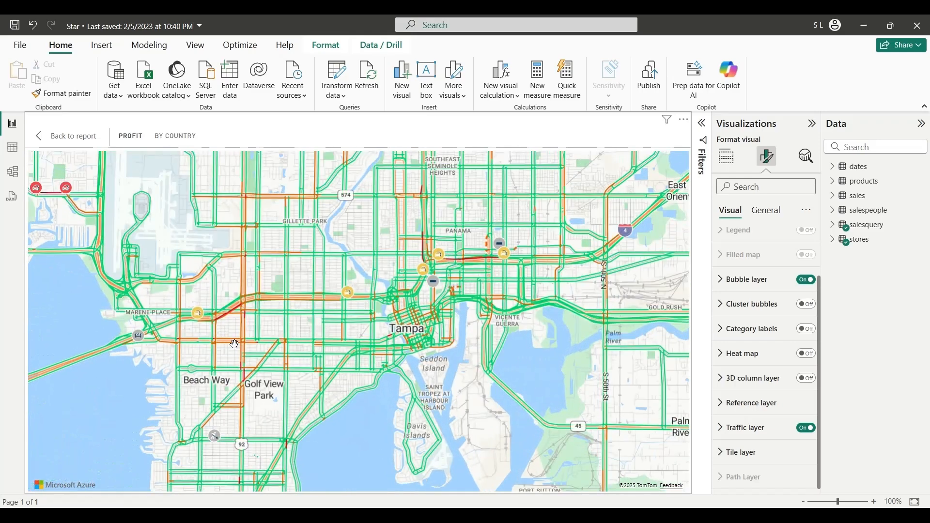
left_click_drag(250, 335, 475, 390)
scroll(303, 249, "up", 2)
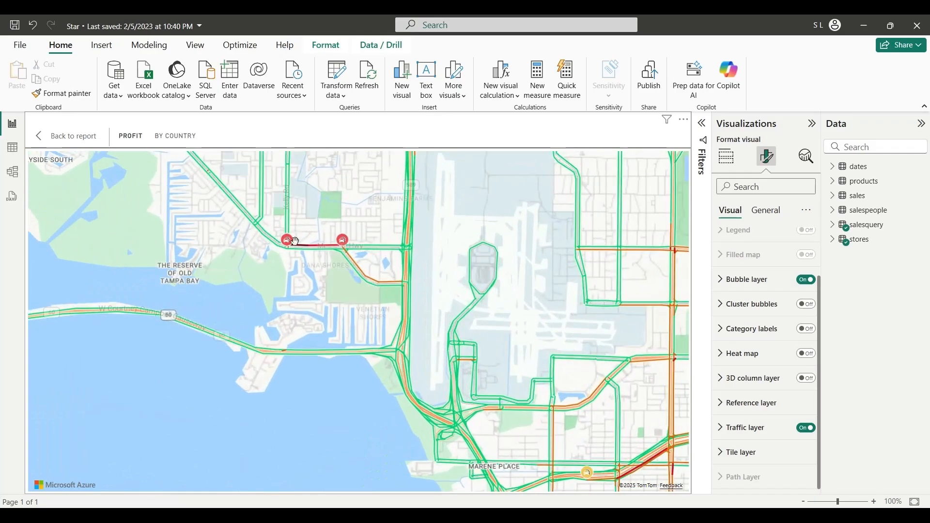
left_click_drag(315, 243, 387, 326)
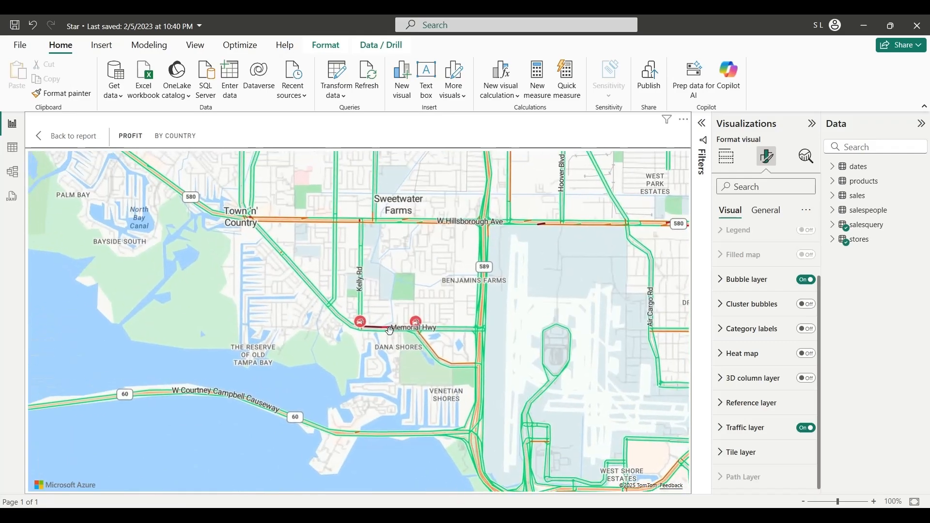
scroll(387, 325, "up", 2)
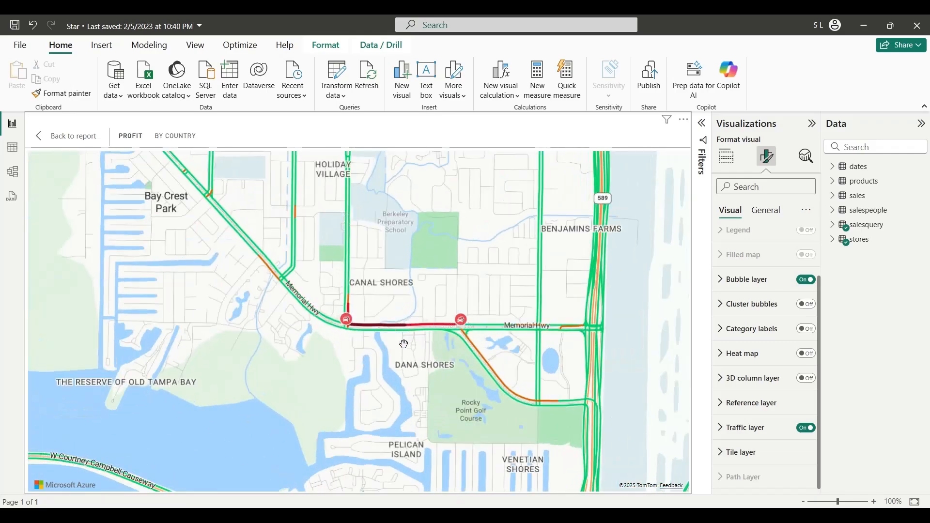
- Turn off the map's traffic layer
scroll(404, 344, "down", 6)
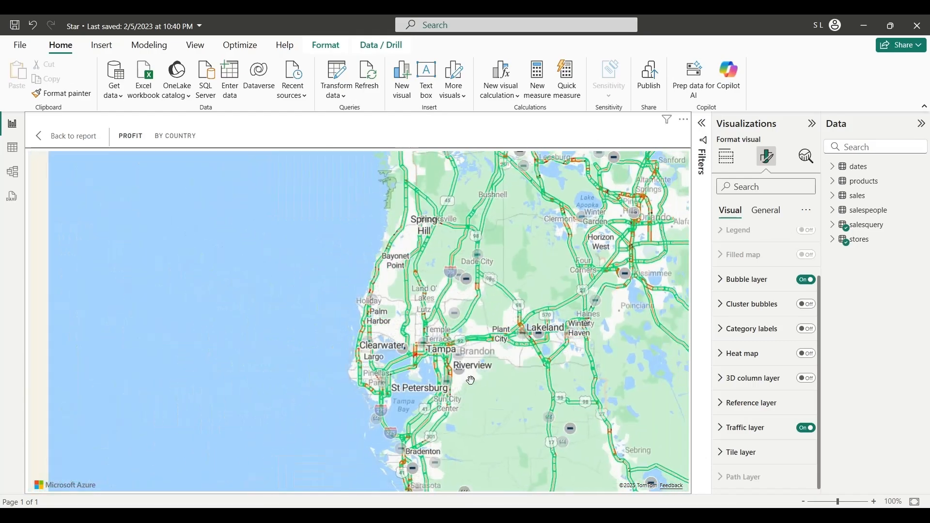
scroll(471, 380, "down", 3)
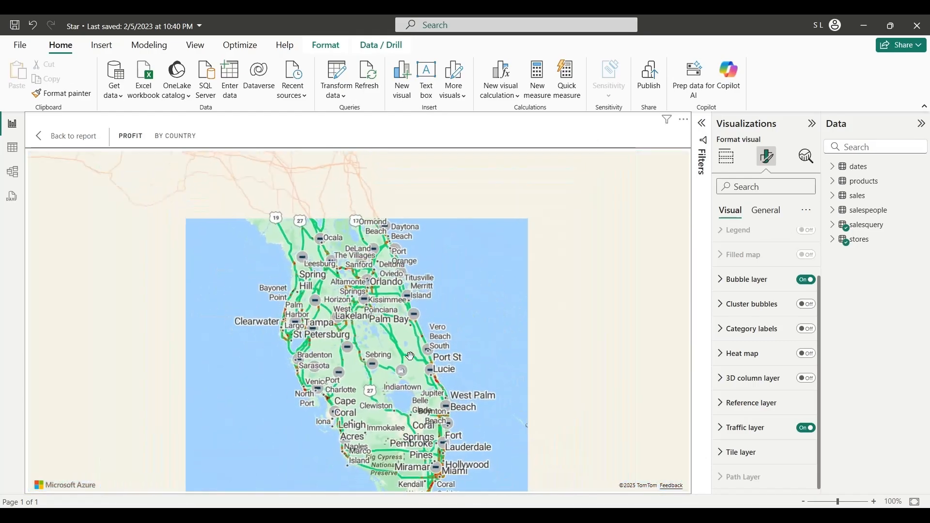
scroll(410, 356, "down", 4)
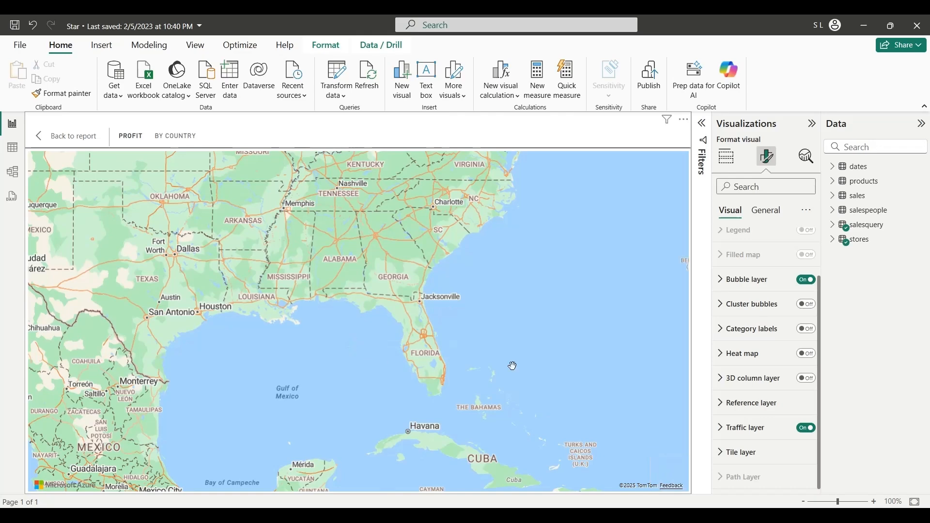
scroll(512, 366, "down", 5)
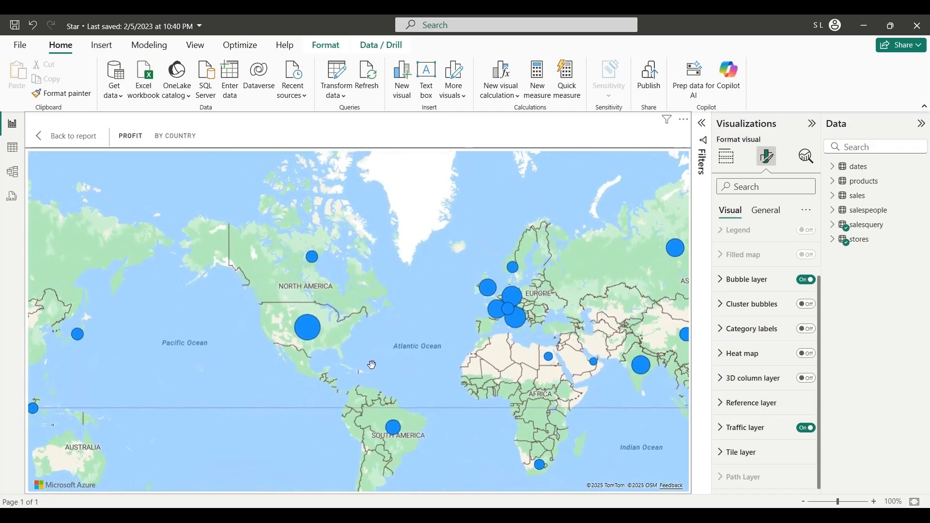
left_click_drag(372, 364, 320, 364)
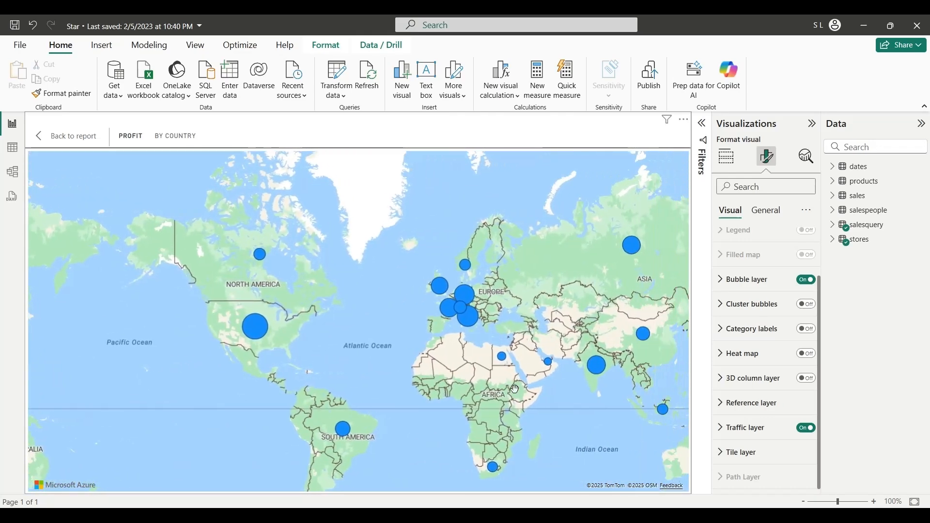
left_click(805, 428)
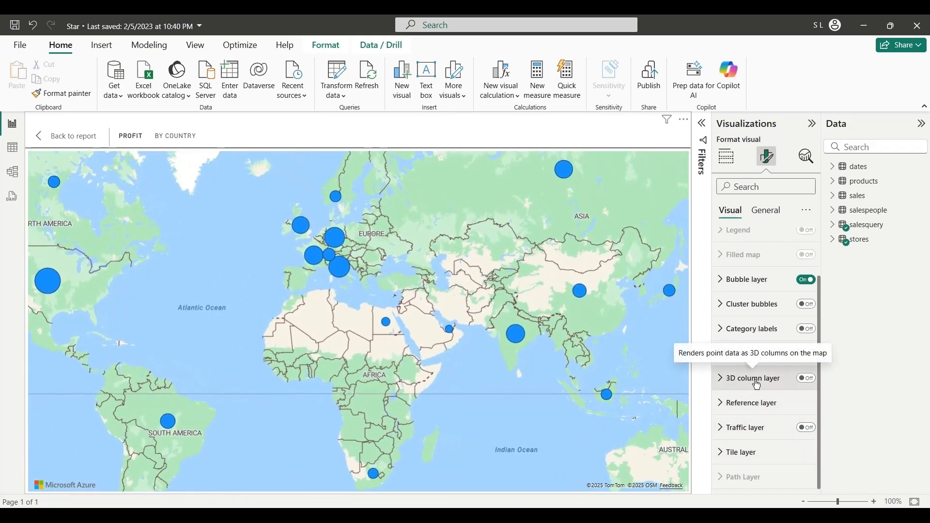
- Try out the 3D column layer on the map and switch it back off
left_click(810, 383)
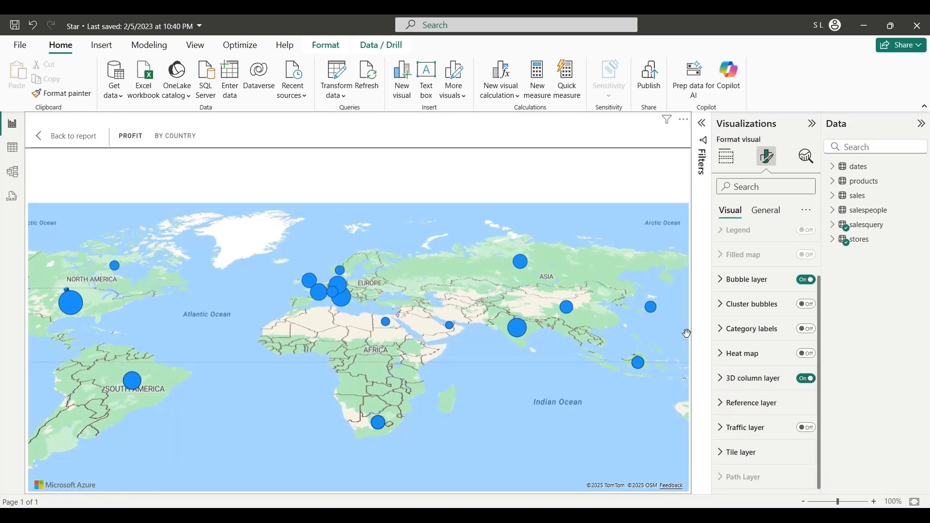
left_click(806, 380)
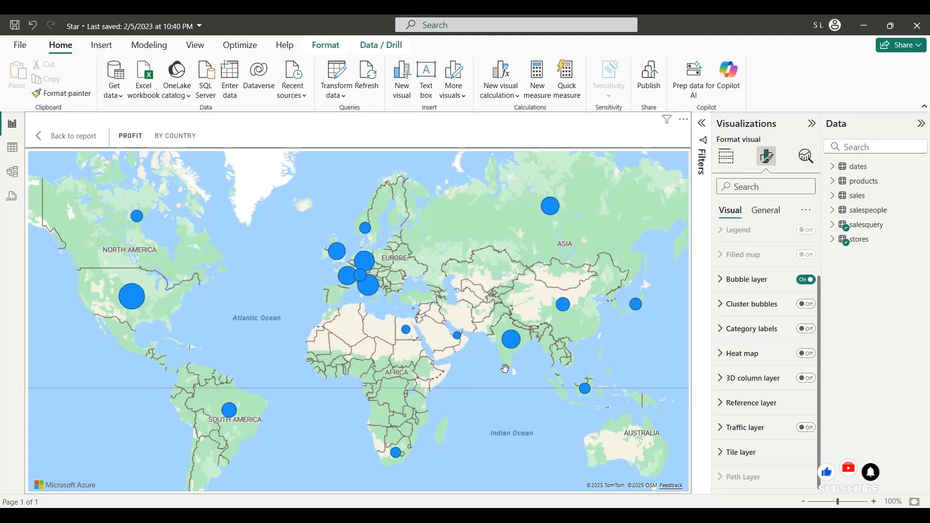
- Set the map's default style to Satellite
scroll(765, 358, "up", 2)
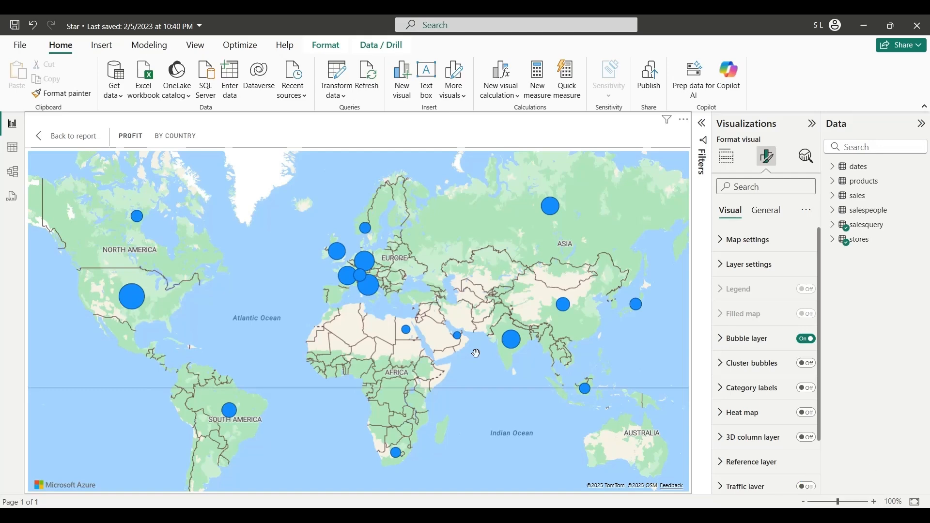
scroll(514, 329, "down", 1)
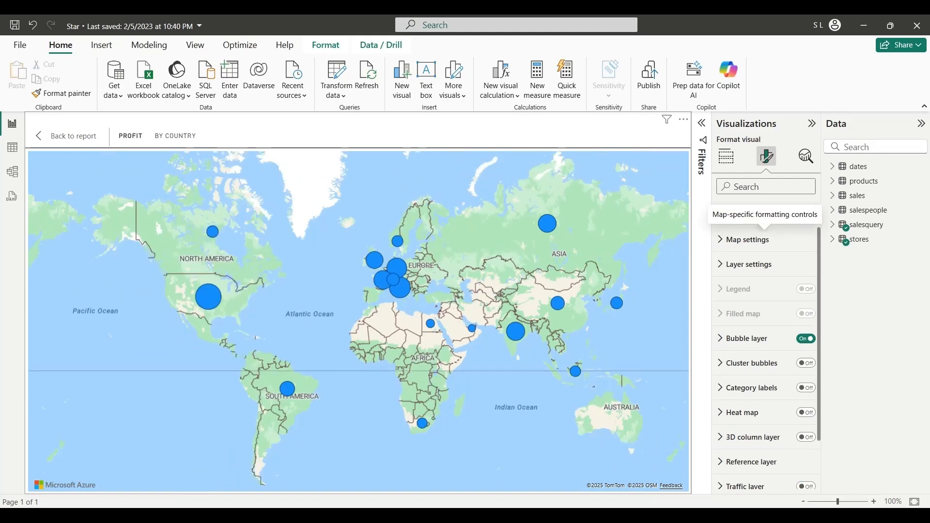
left_click(743, 242)
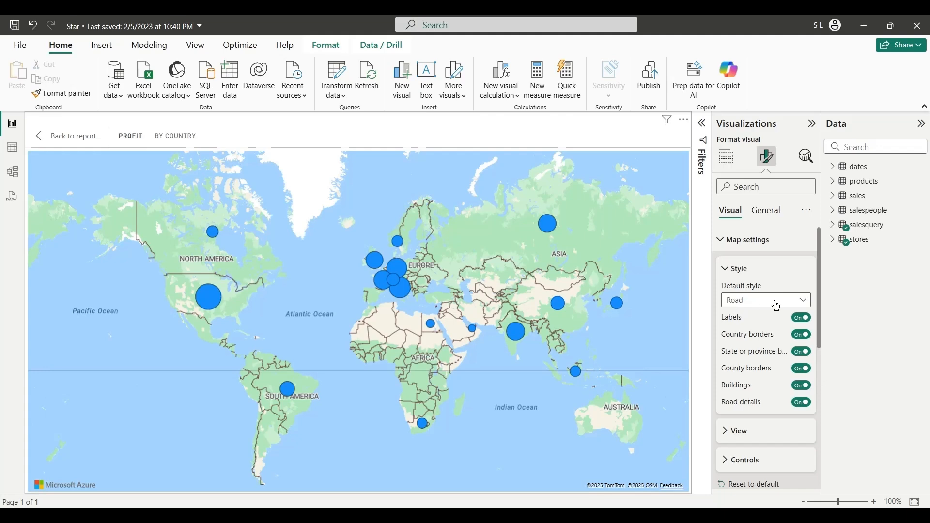
left_click(778, 304)
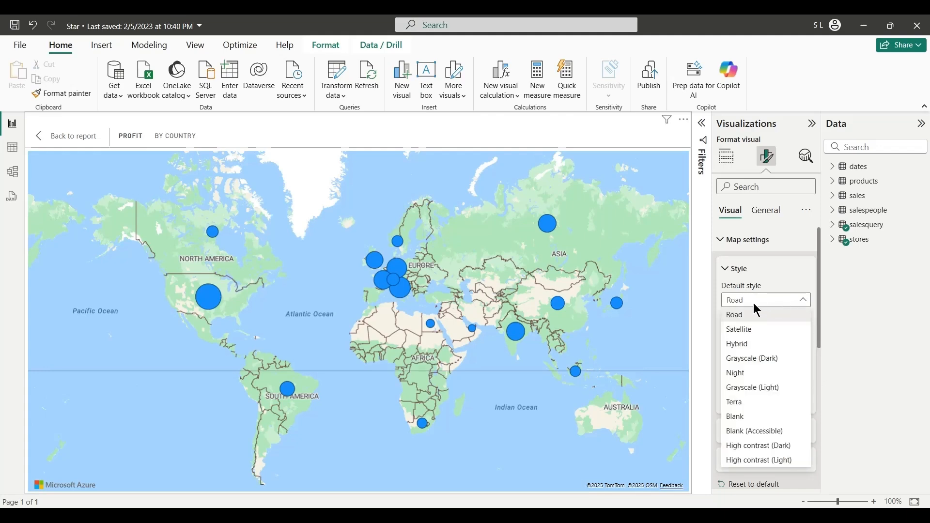
left_click(769, 329)
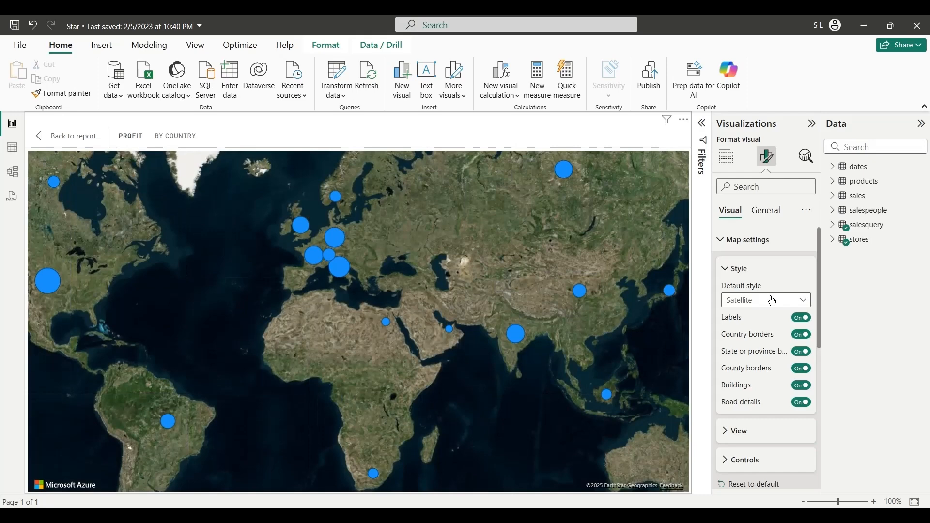
- Change the map's default style to Hybrid
left_click(772, 301)
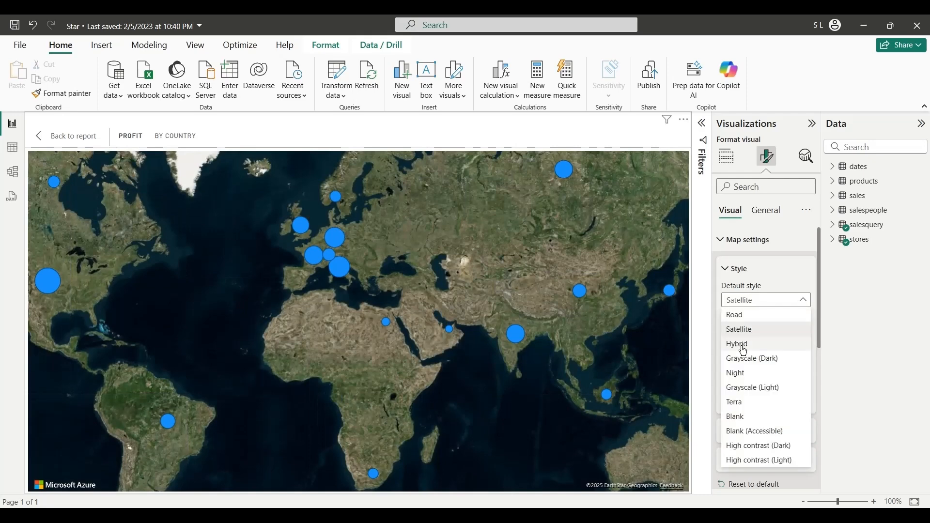
left_click(740, 342)
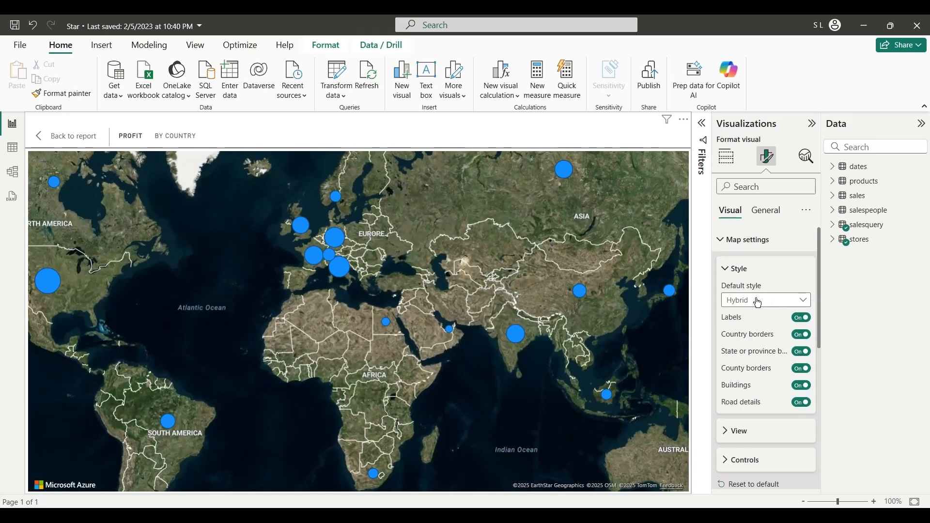
left_click(758, 303)
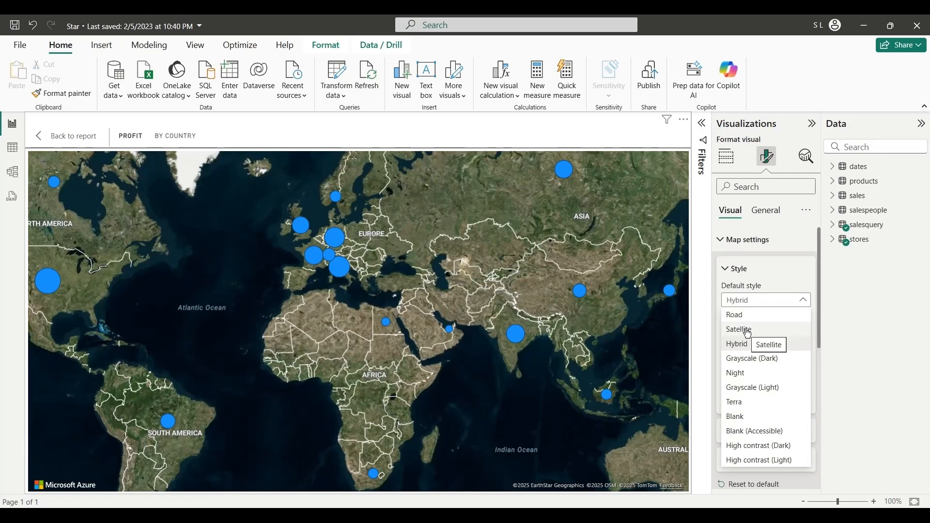
left_click(778, 291)
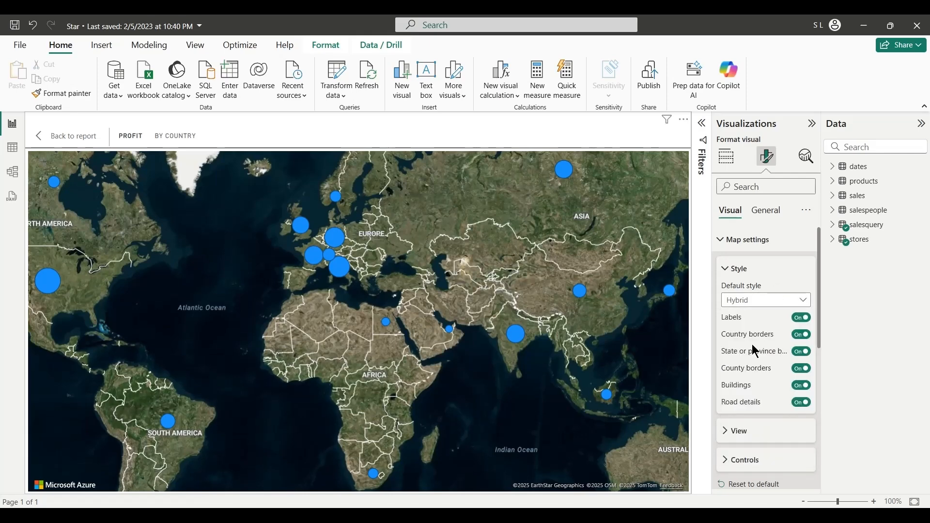
- Change the map's default style to Grayscale (Dark)
left_click(758, 300)
left_click(748, 361)
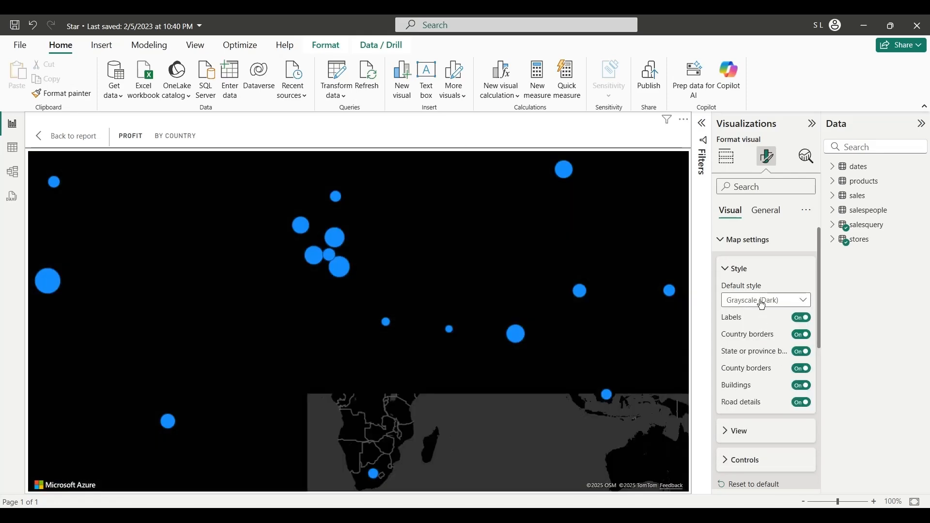
- Try the Night default style on the map, followed by Grayscale (Light)
left_click(761, 304)
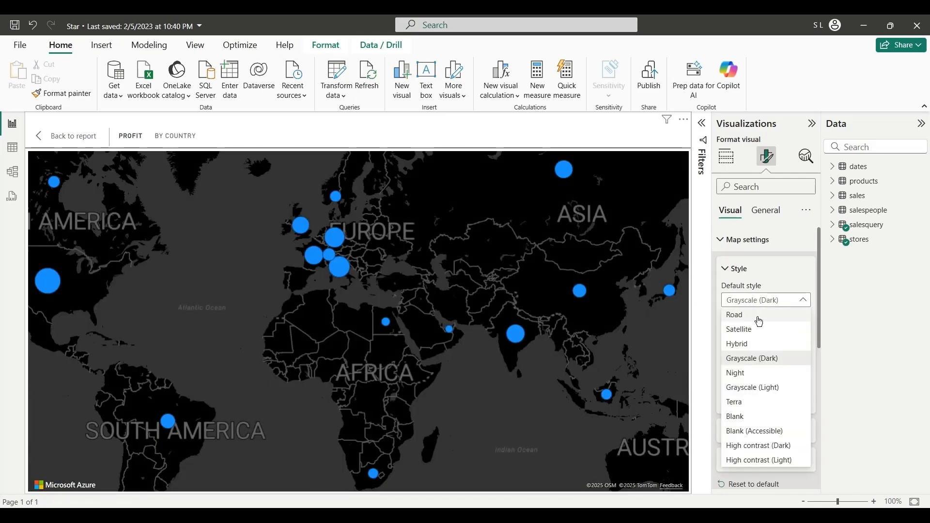
left_click(756, 374)
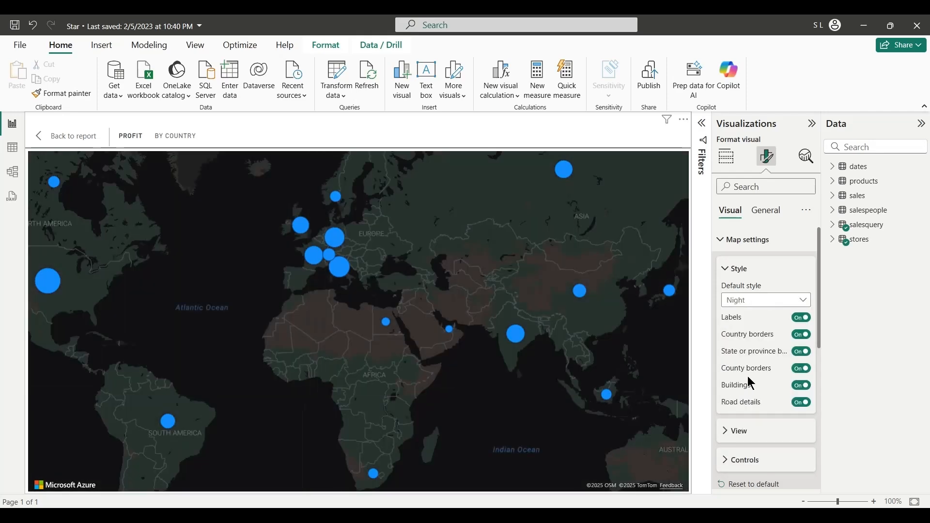
left_click(773, 304)
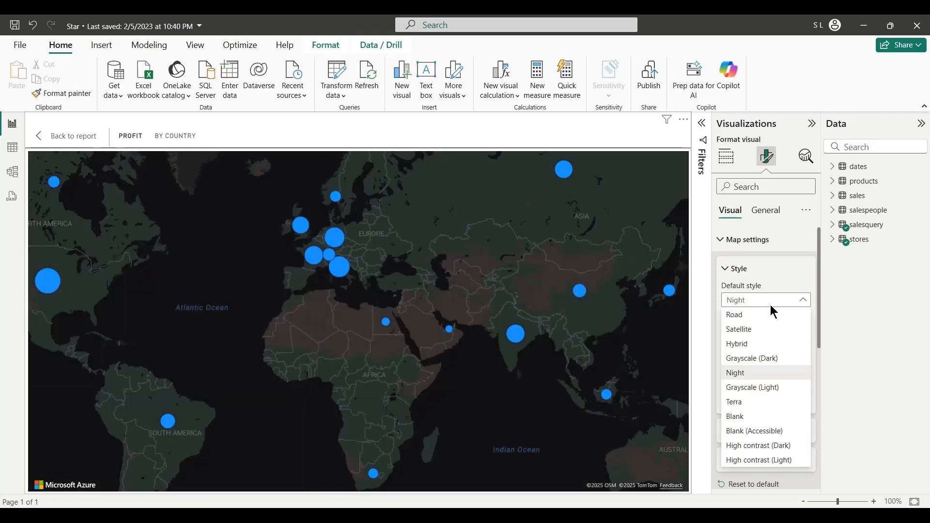
left_click(746, 395)
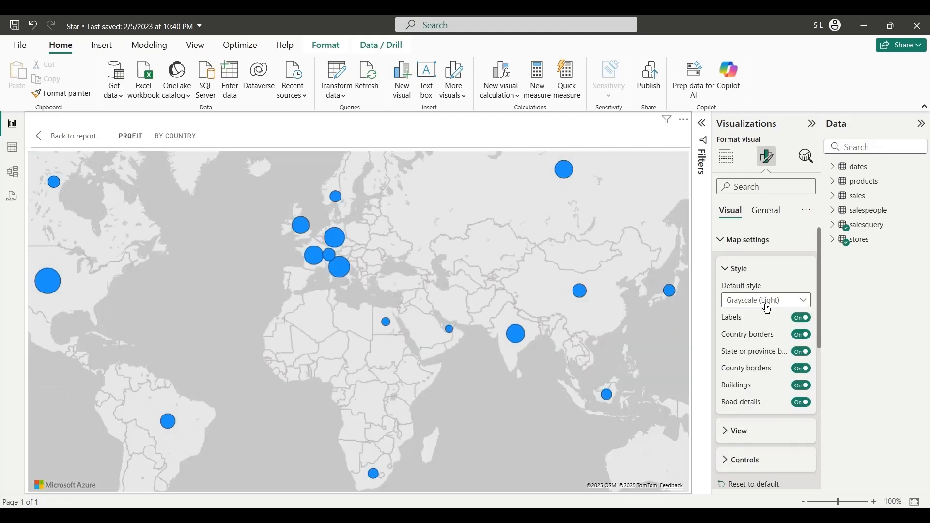
- Try the Terra default style on the map, followed by Blank
left_click(767, 305)
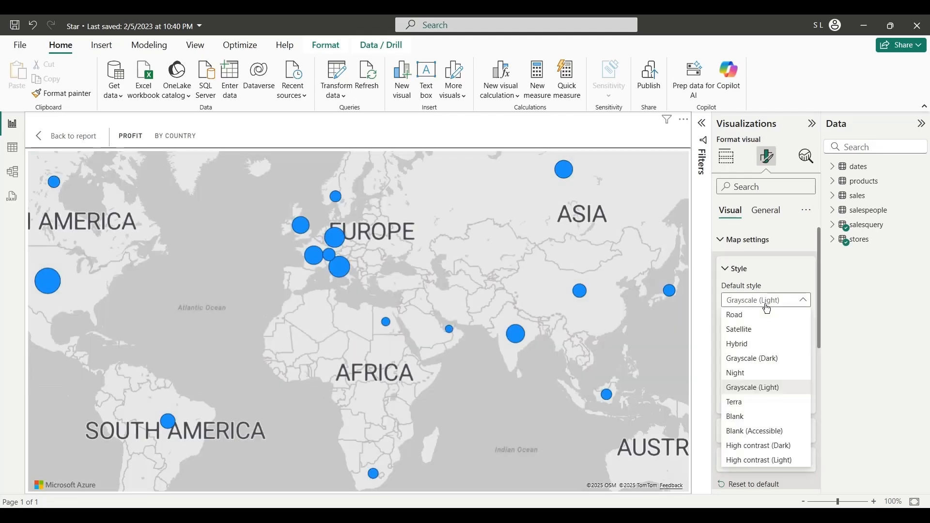
left_click(746, 406)
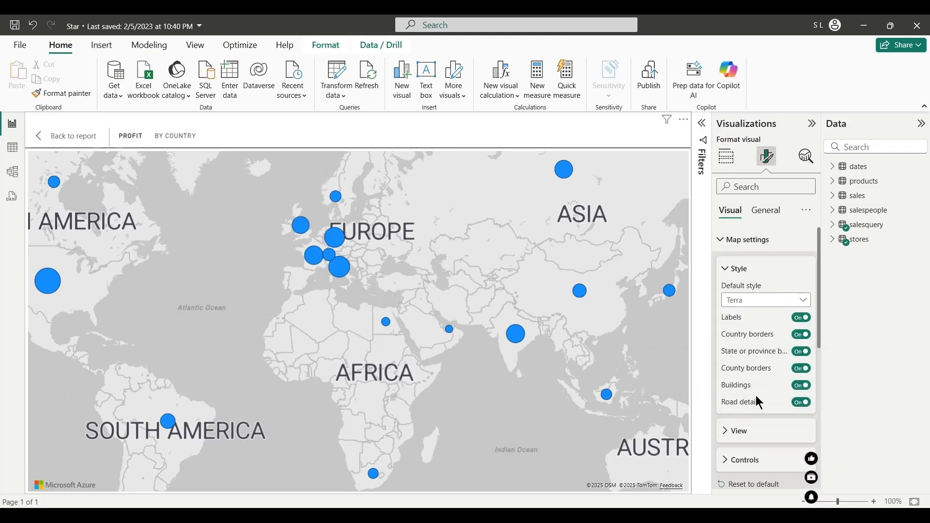
left_click(758, 302)
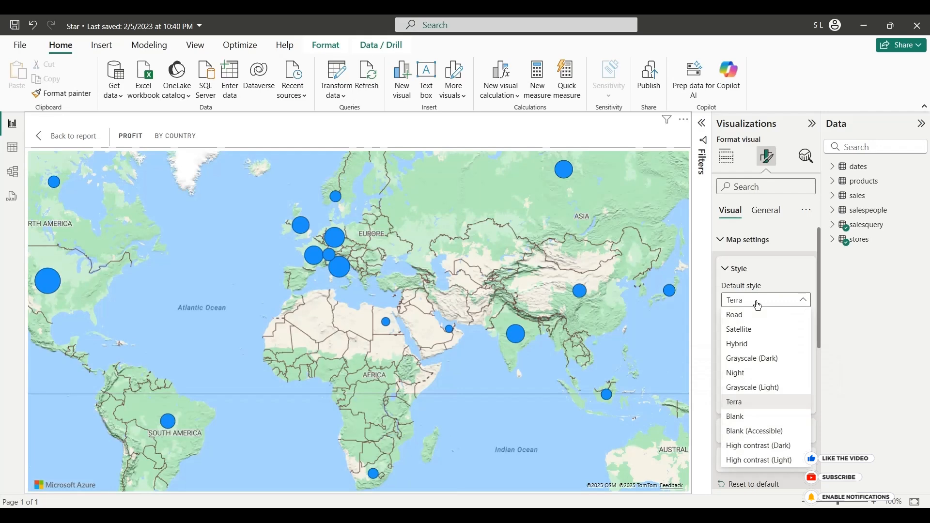
key("Escape")
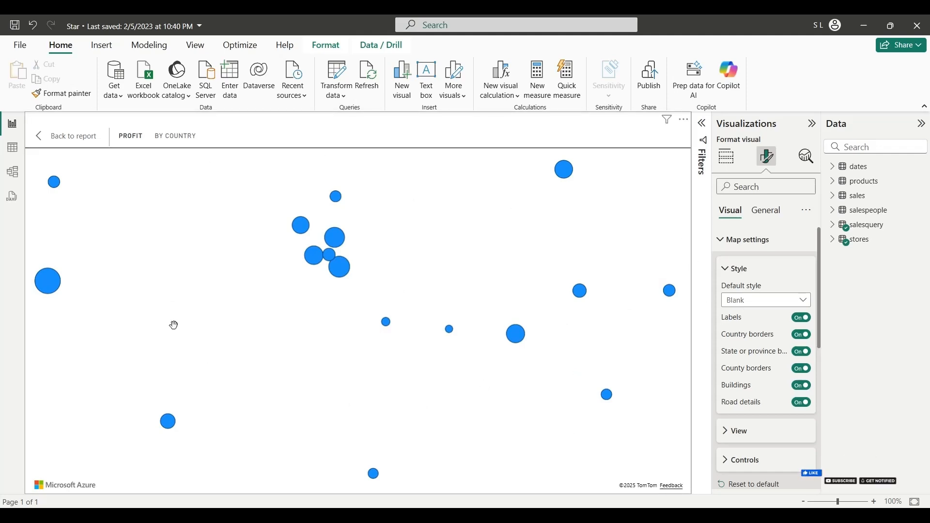
- Try the Blank (Accessible) default style on the map, followed by High contrast (Dark)
left_click(756, 302)
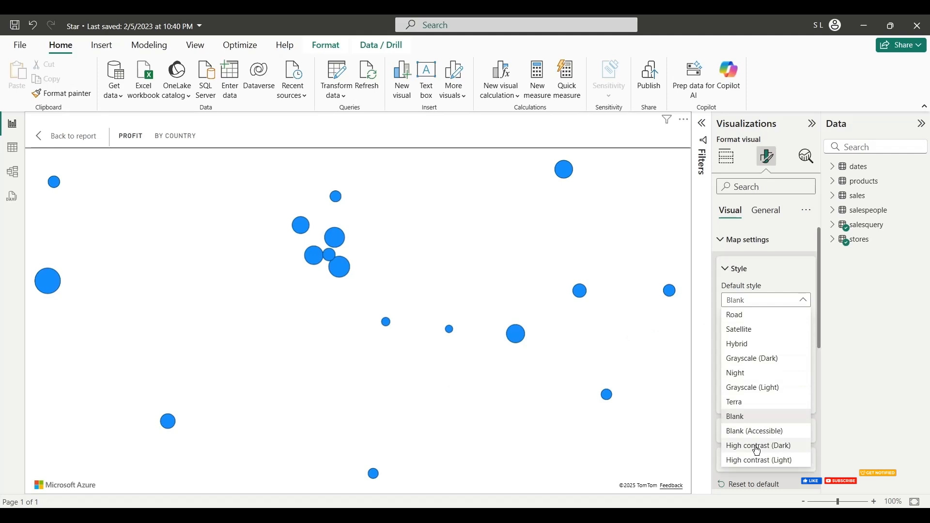
left_click(759, 430)
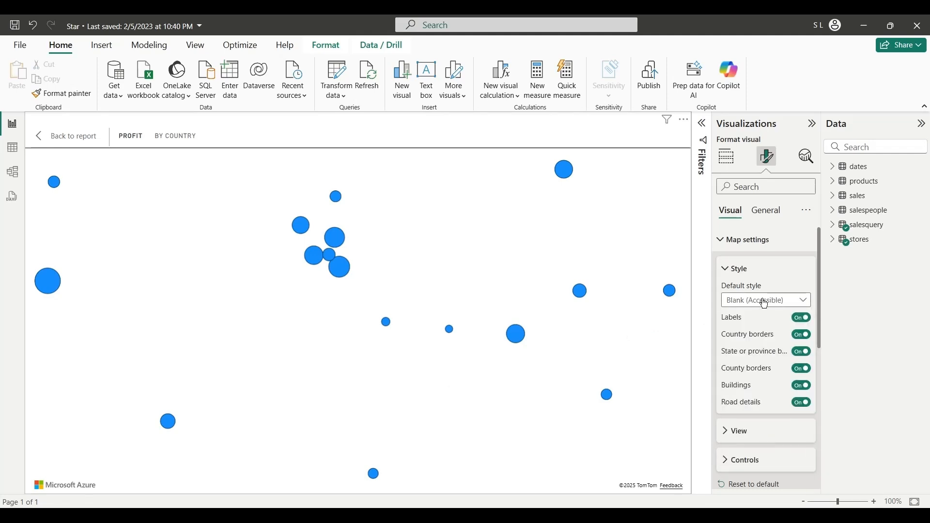
left_click(765, 301)
left_click(756, 446)
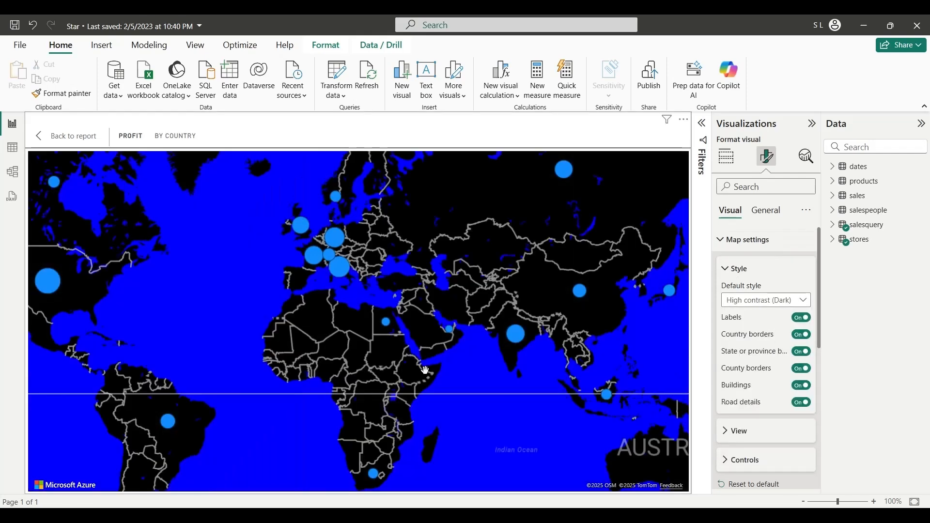
- Try the High contrast (Light) style and set the map's default style back to Road
left_click(767, 300)
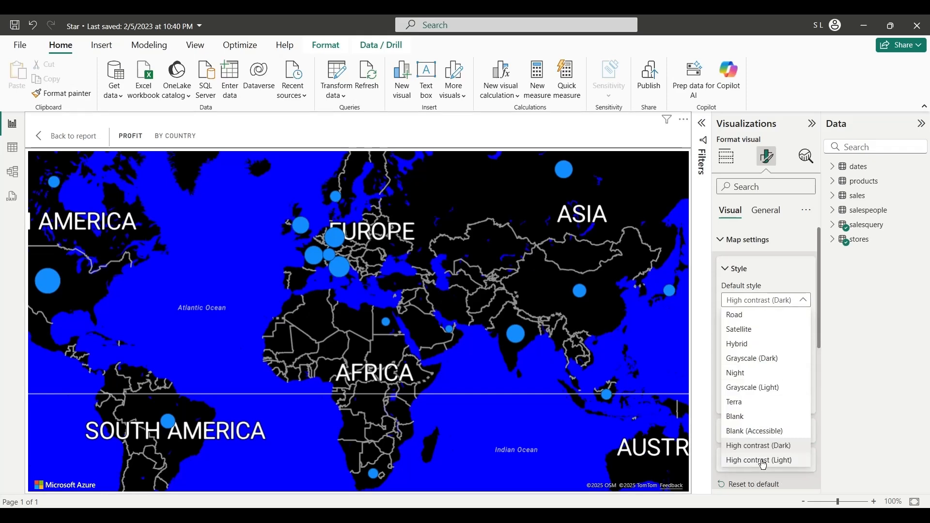
left_click(760, 461)
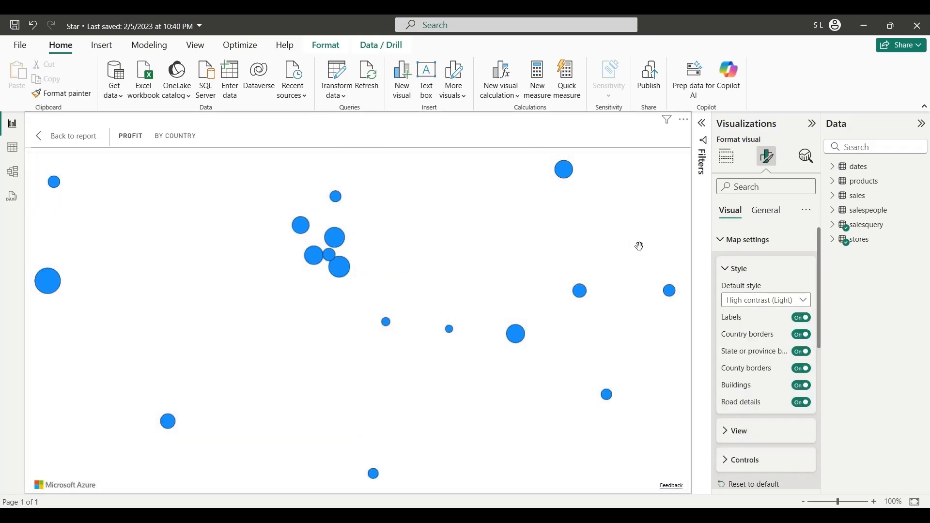
left_click(750, 301)
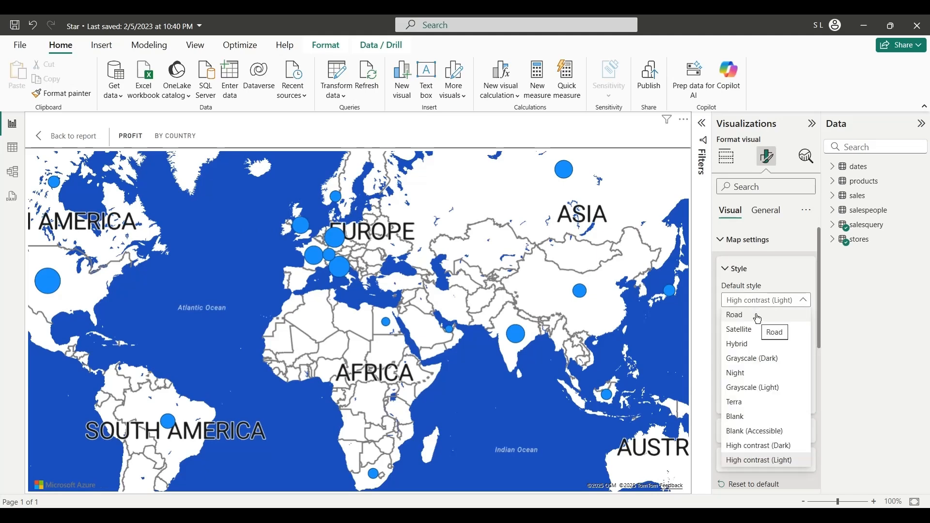
left_click(757, 316)
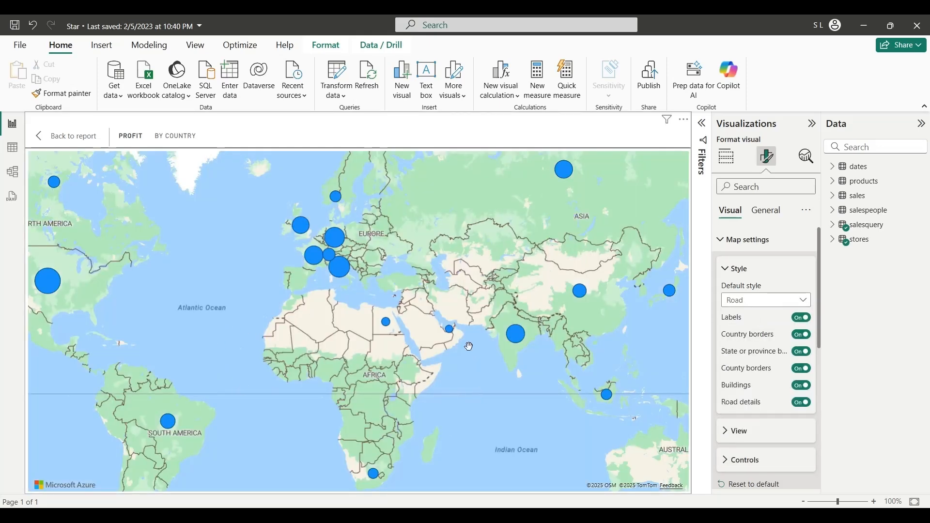
- Switch the map's labels, country borders and state or province borders off and back on one after another
left_click(802, 318)
left_click(802, 319)
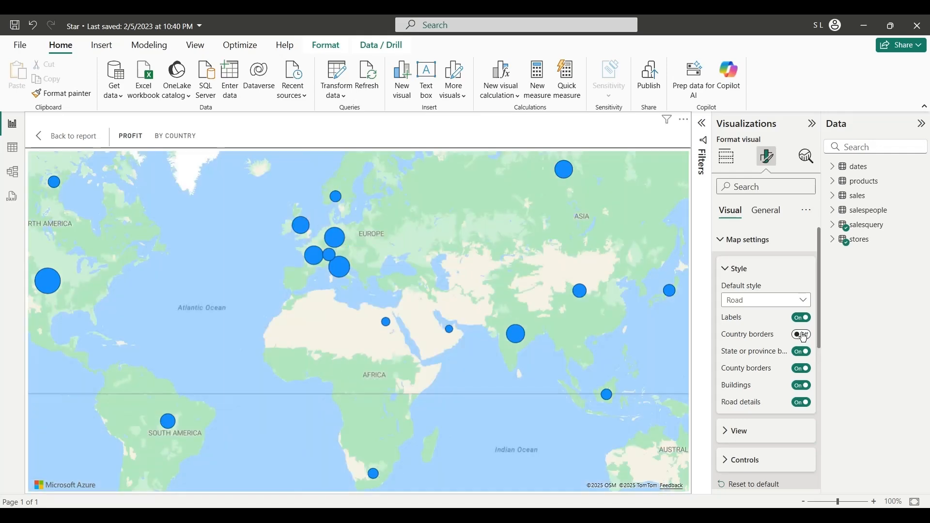
left_click(802, 335)
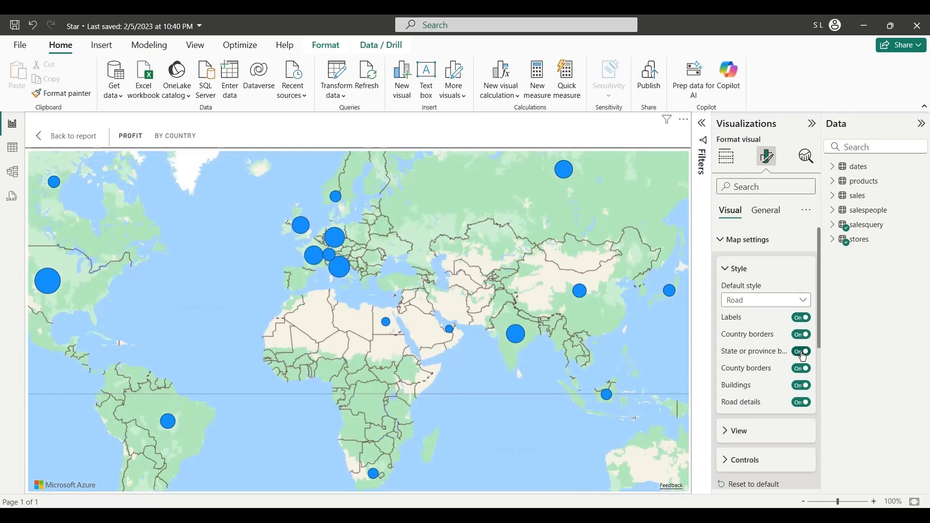
left_click(802, 353)
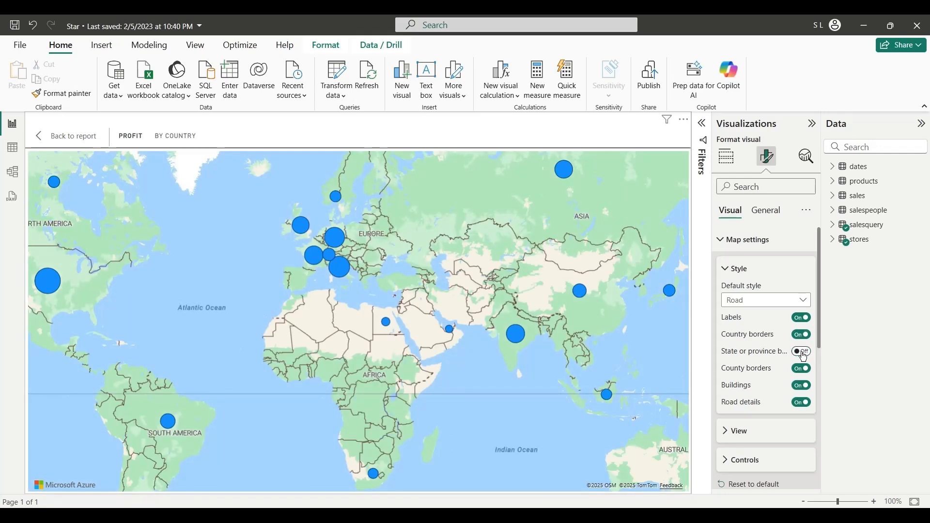
left_click(803, 353)
- Look through the map's View and Controls settings and collapse the map settings
left_click(739, 270)
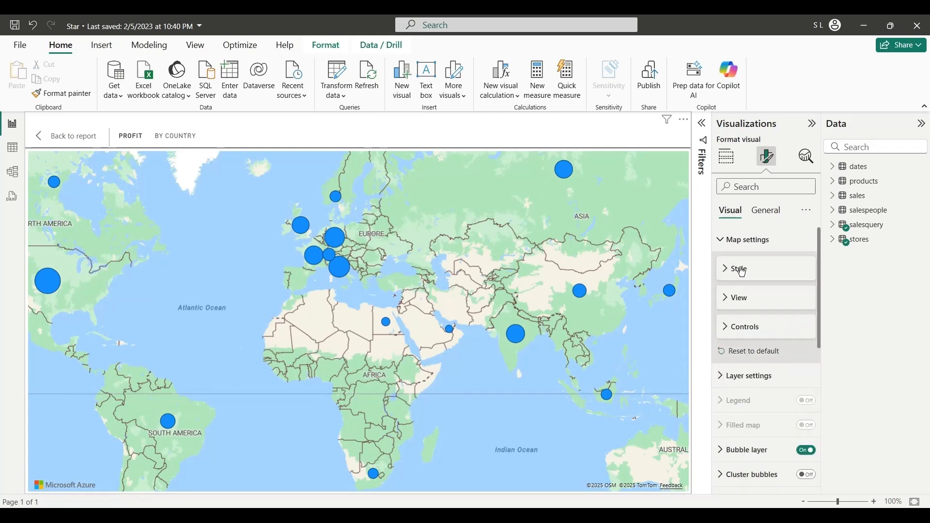
left_click(735, 297)
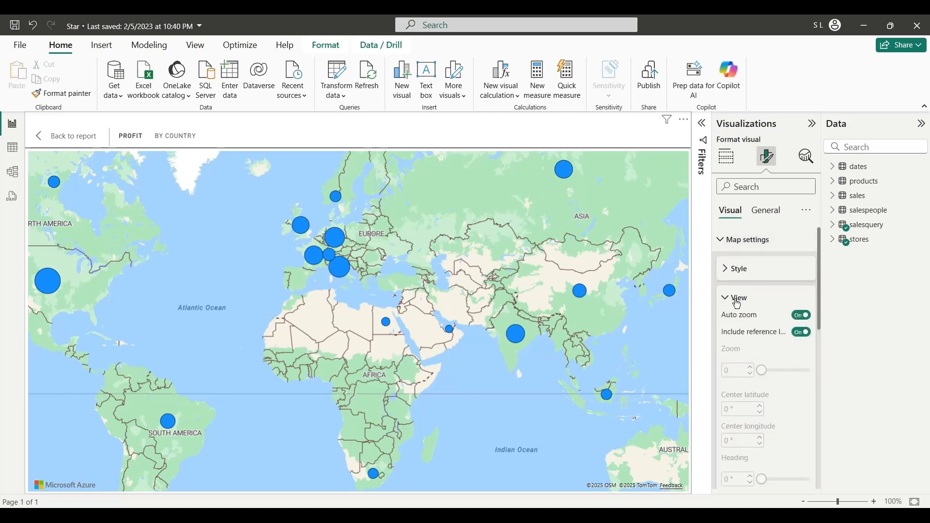
left_click(735, 298)
left_click(732, 330)
left_click(732, 331)
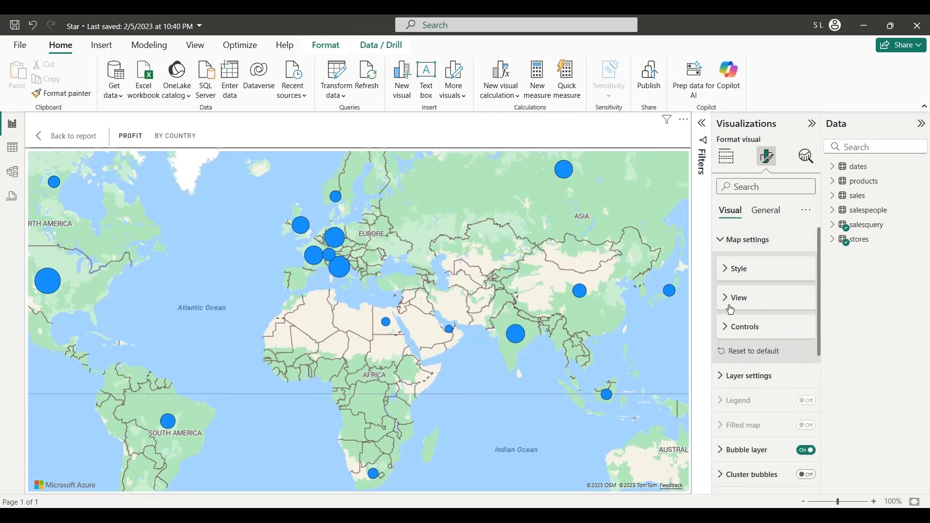
left_click(731, 240)
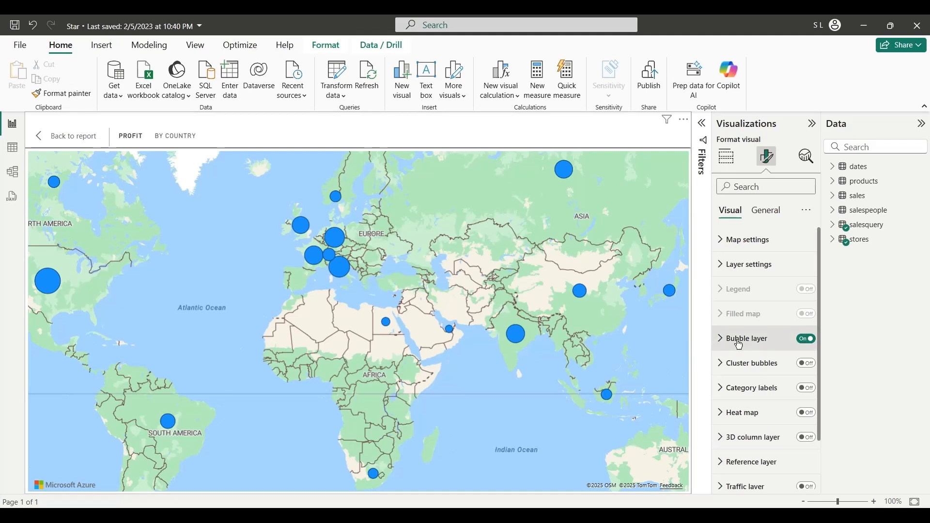
- Switch the map's bubble layer off and back on to compare the display
left_click(808, 340)
left_click(808, 340)
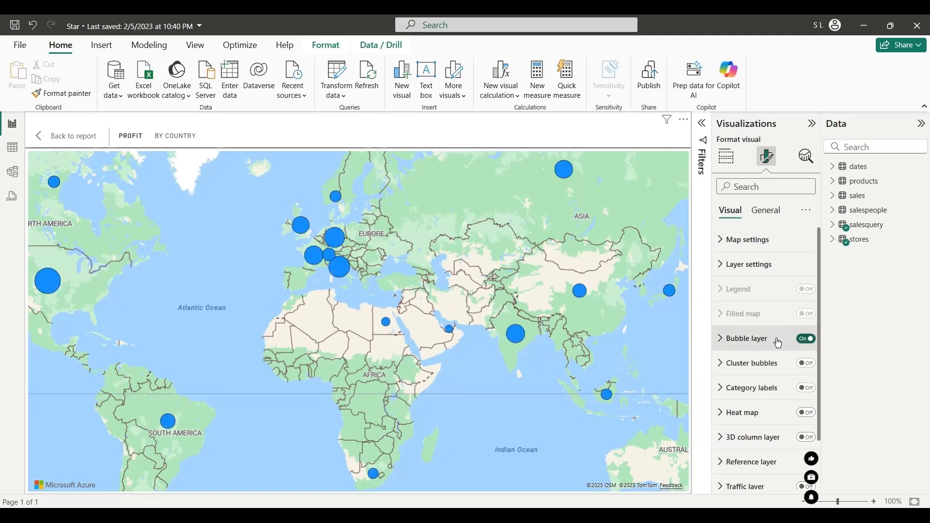
left_click(778, 343)
left_click(780, 343)
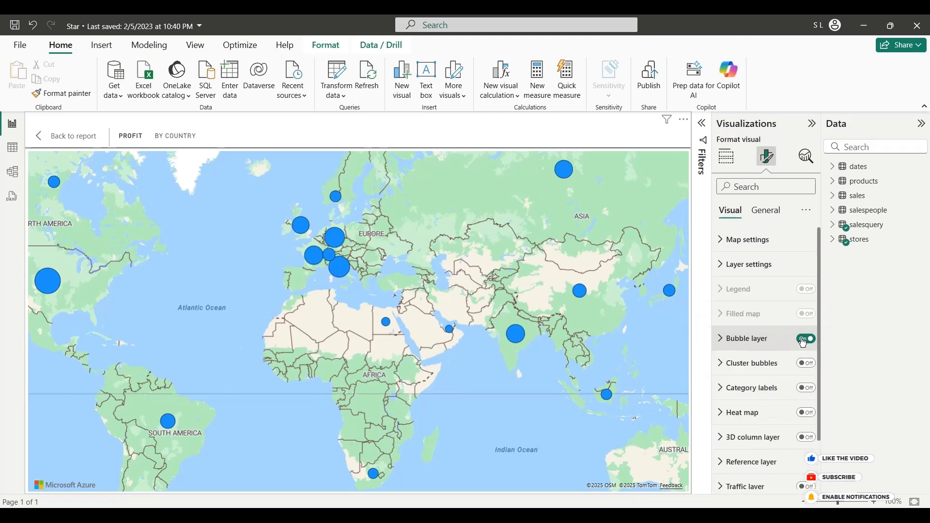
- Switch on the heat map and compare it with the bubble layer off and on
left_click(807, 413)
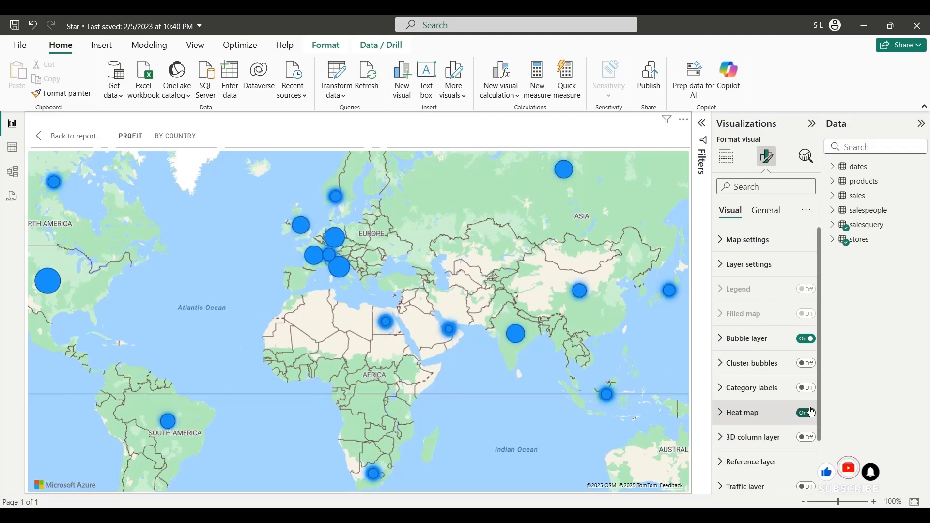
left_click(807, 340)
left_click(807, 341)
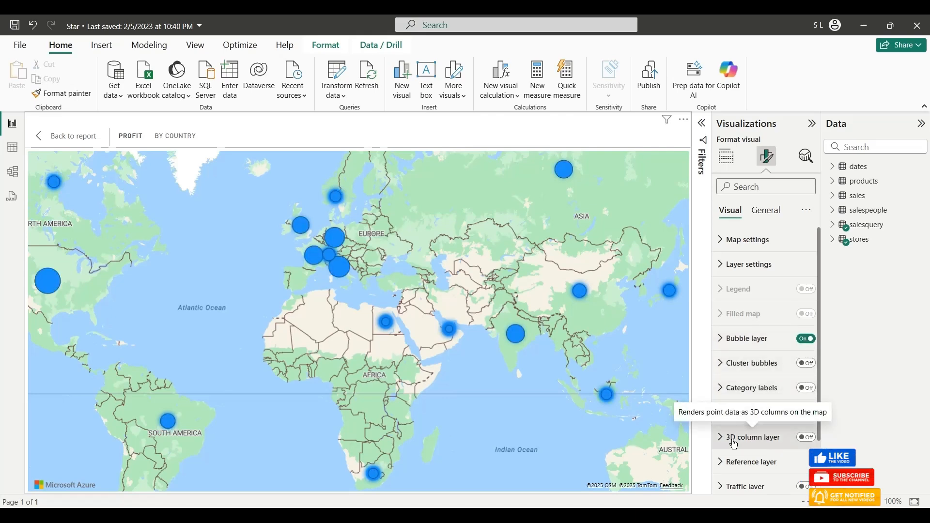
- Switch on the 3D column layer and set the column height and width to 3 px each
left_click(807, 438)
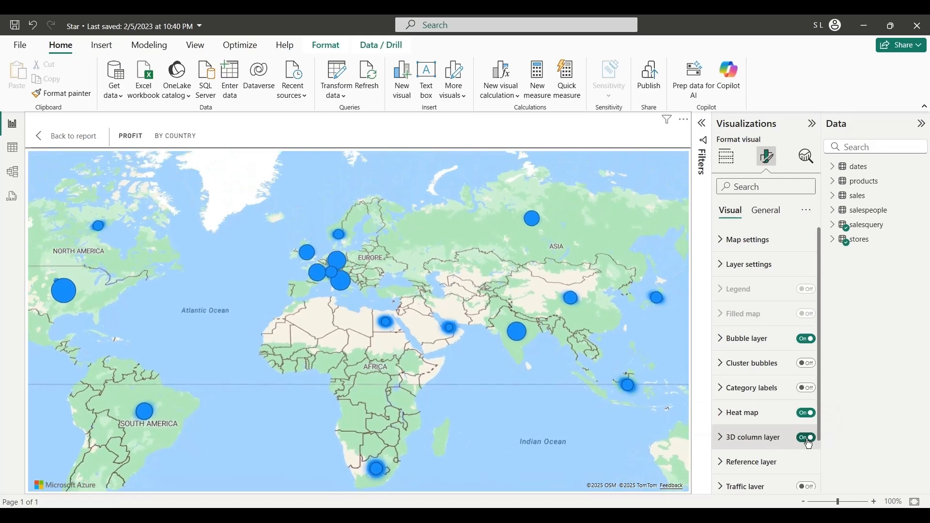
left_click(748, 438)
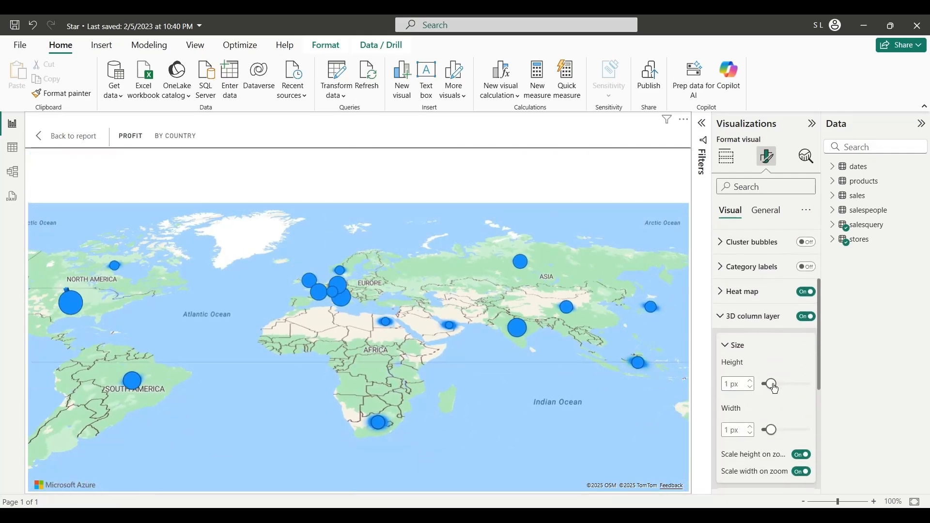
left_click_drag(775, 390, 790, 390)
left_click_drag(771, 430, 790, 430)
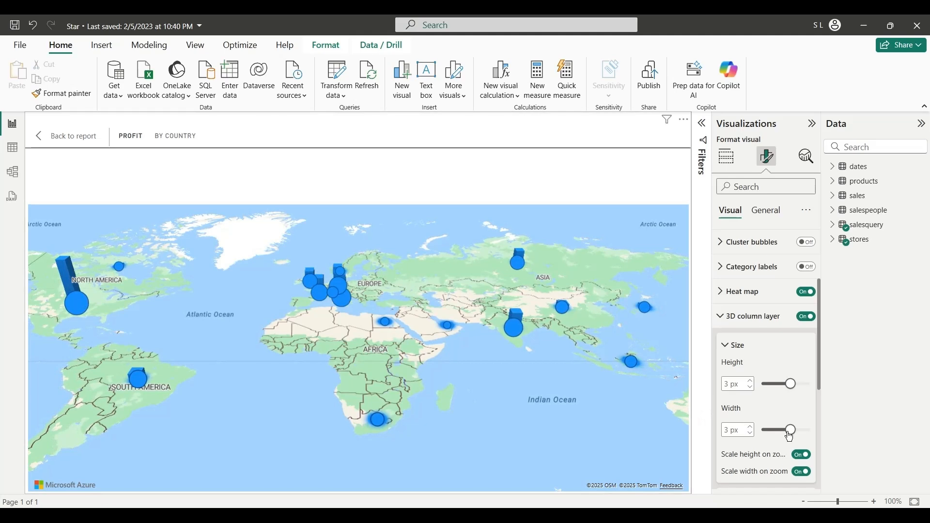
- Reduce the 3D columns' width and height to 0 px and switch off the heat map
left_click_drag(789, 431, 761, 430)
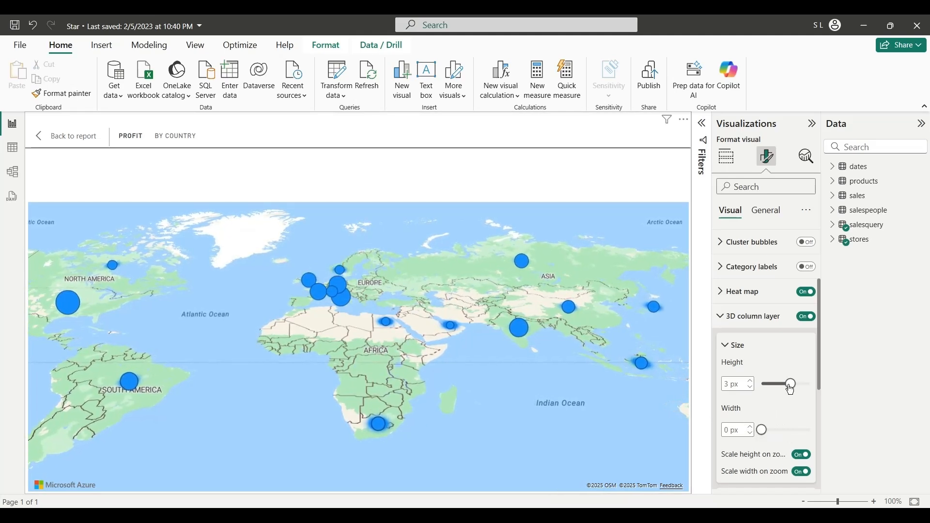
left_click_drag(792, 387, 758, 383)
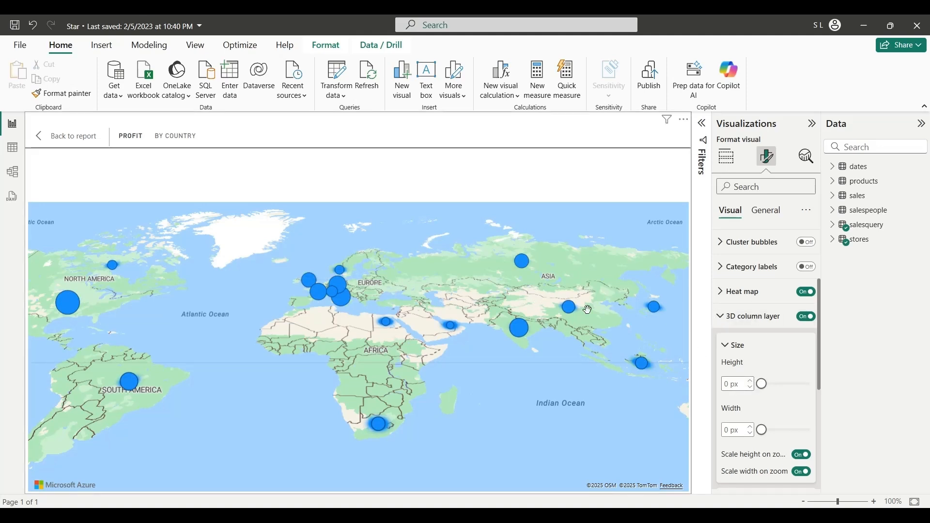
left_click(806, 291)
scroll(783, 302, "up", 3)
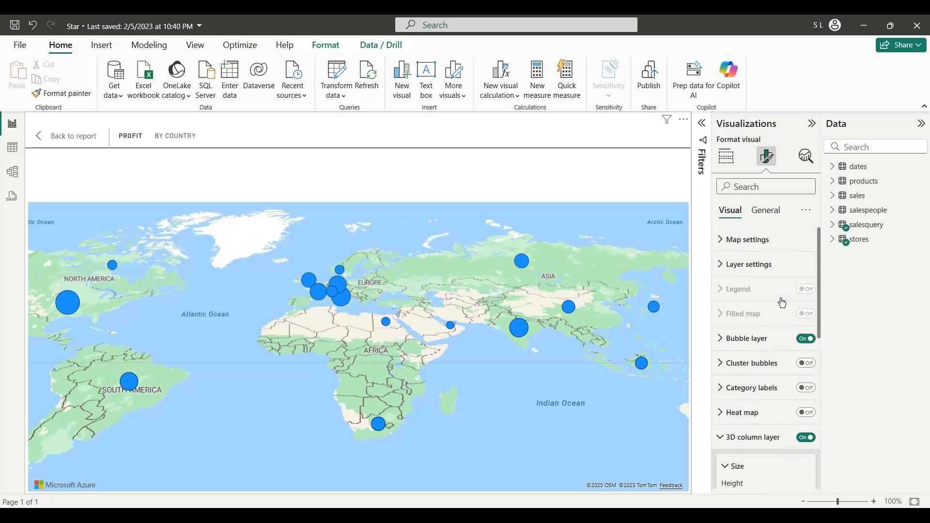
- Switch on the map's traffic layer and examine the regions from the Americas to Asia for traffic information
scroll(779, 339, "down", 3)
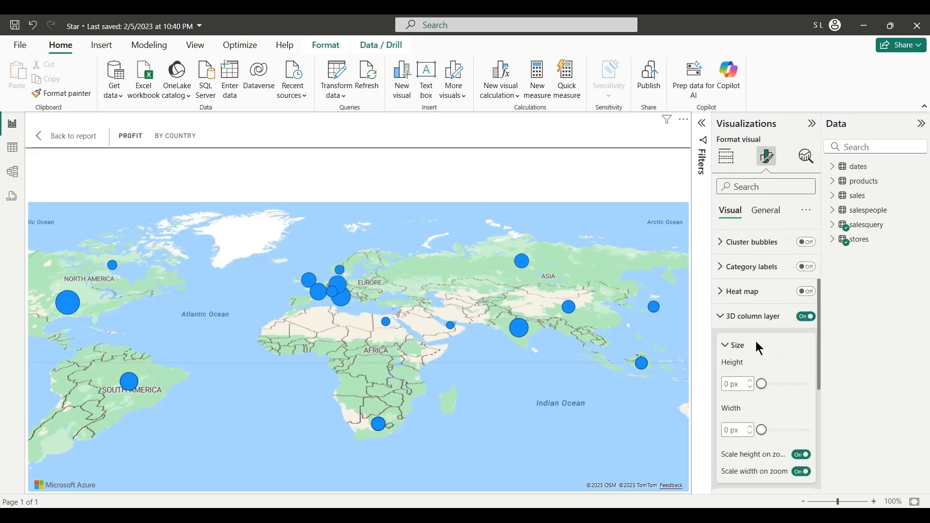
left_click(760, 316)
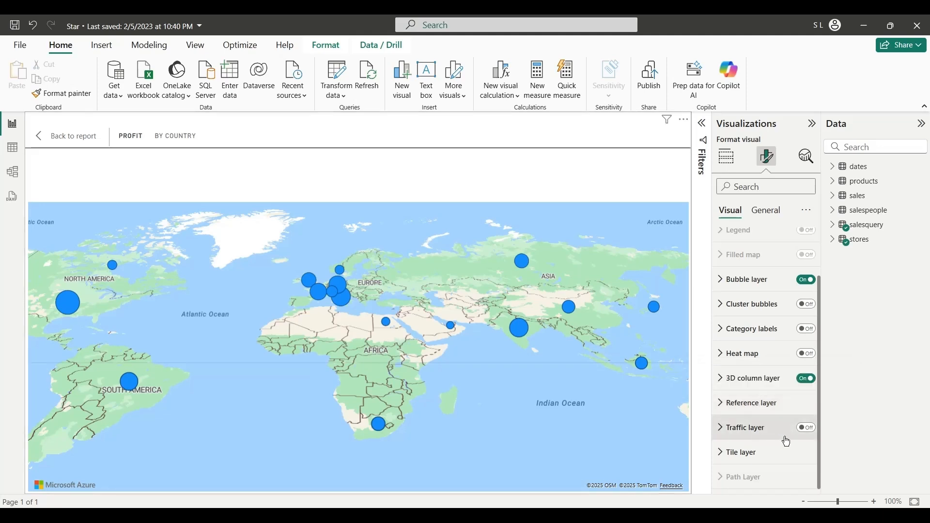
left_click(808, 428)
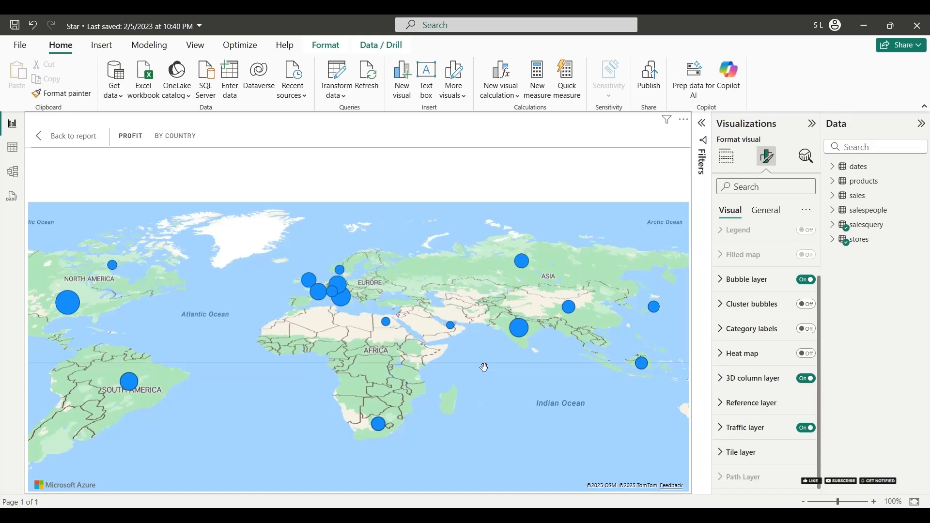
left_click_drag(242, 294, 240, 272)
scroll(300, 278, "down", 1)
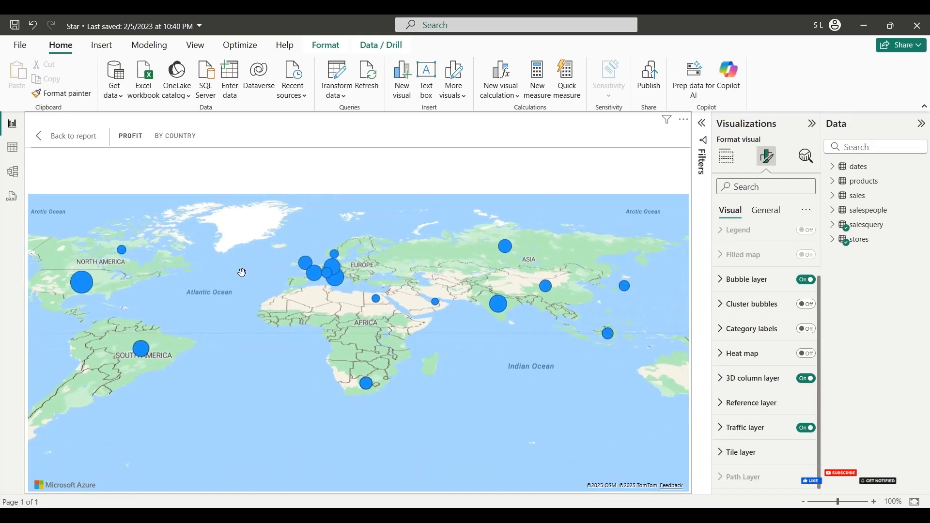
scroll(466, 308, "up", 1)
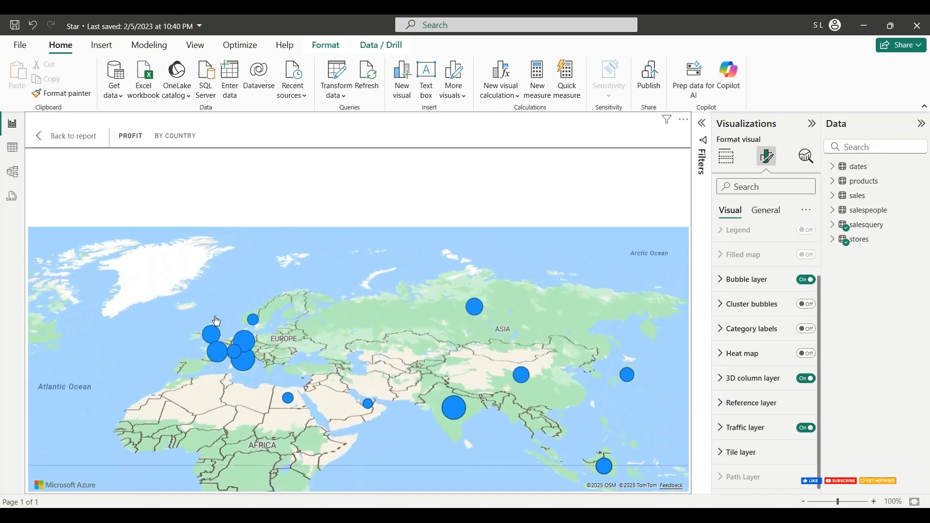
scroll(358, 233, "down", 1)
left_click_drag(467, 265, 391, 259)
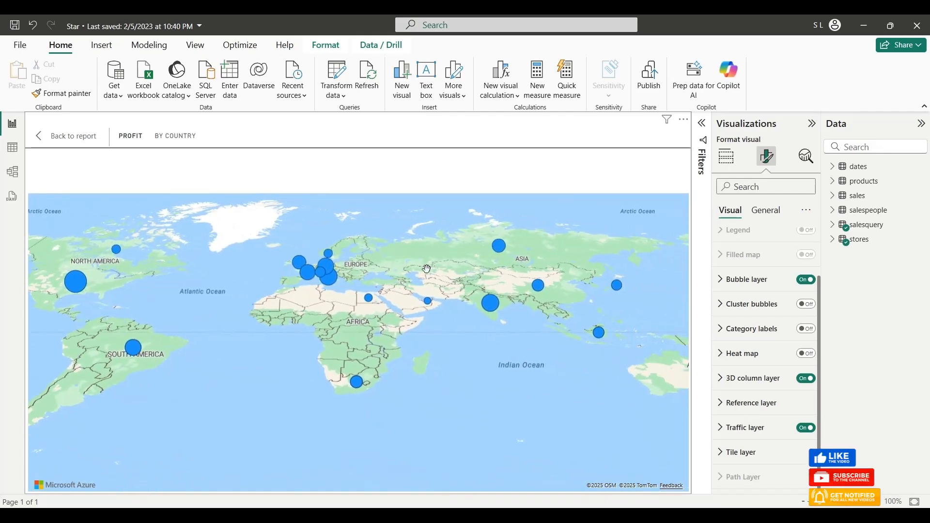